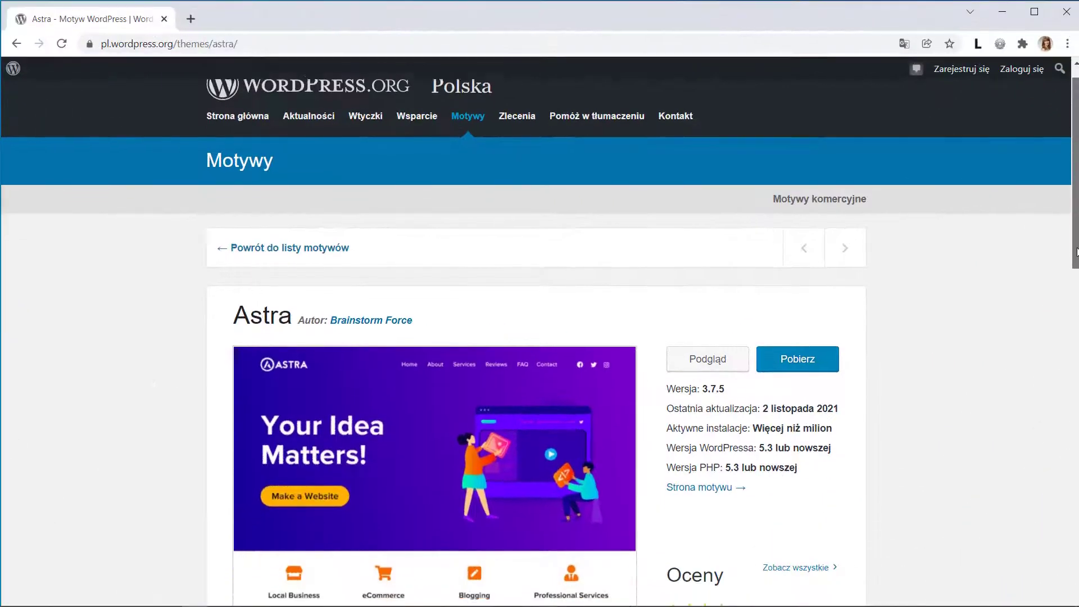
pyautogui.scroll(-4, 1073, 306)
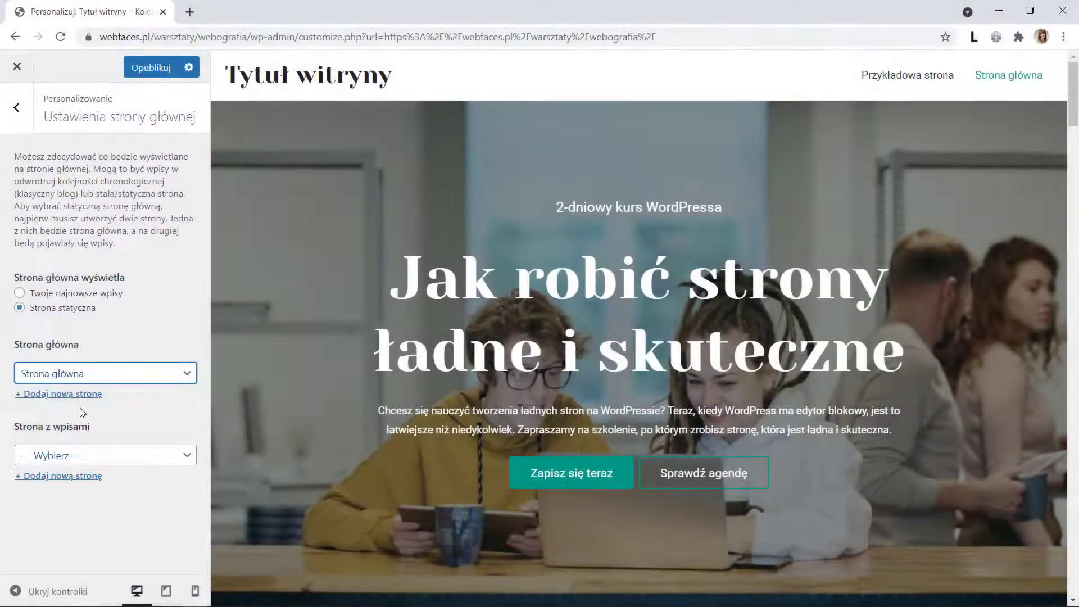
# Step: Examine the Primary Menu element's settings in the Header Builder, then return to the main customizer options
pyautogui.click(17, 108)
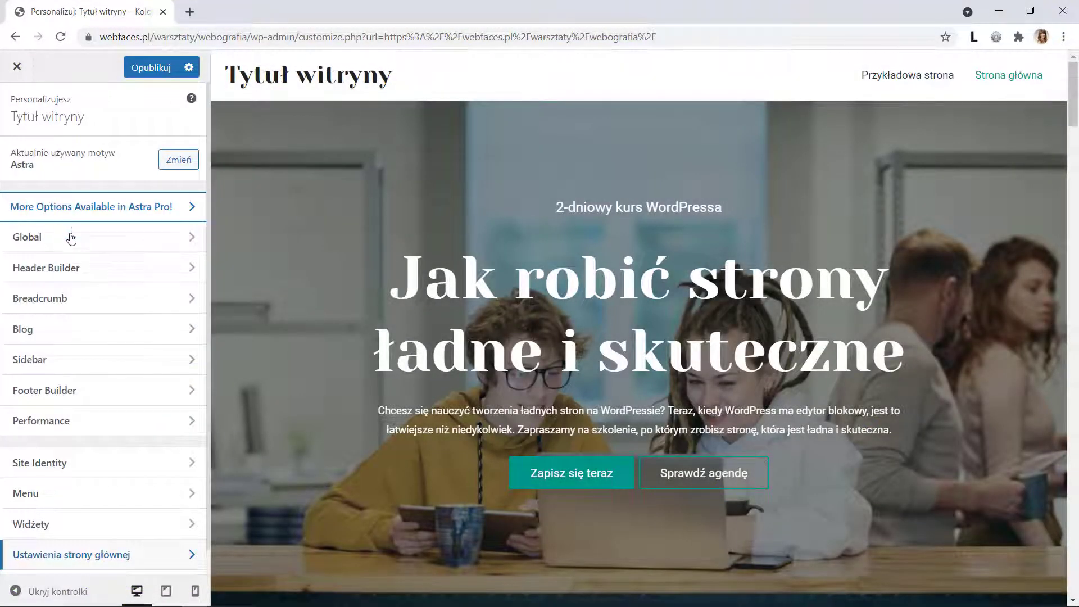
pyautogui.click(74, 273)
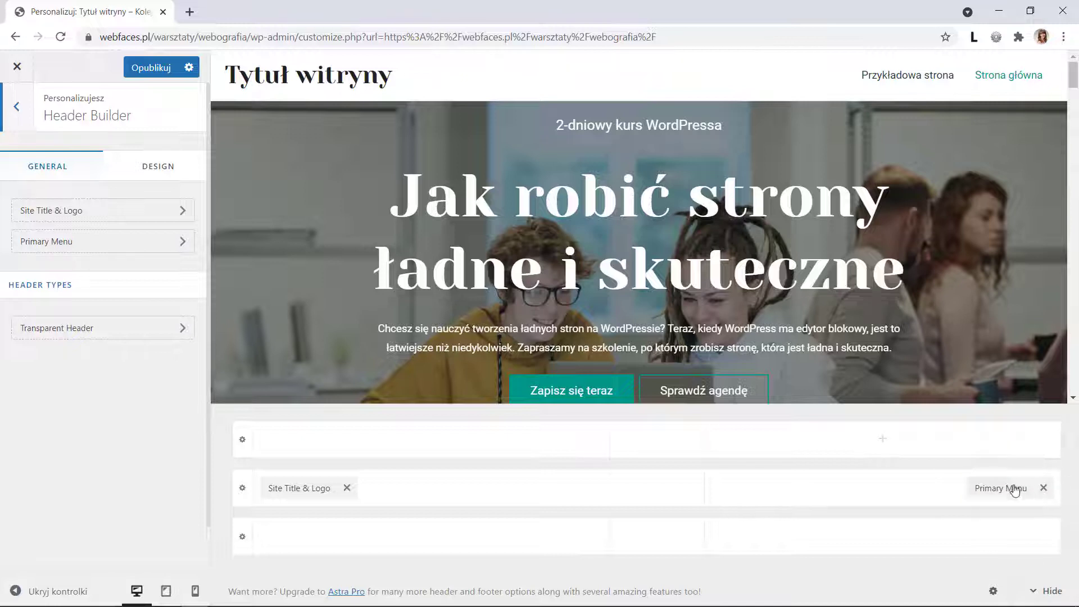
pyautogui.click(997, 489)
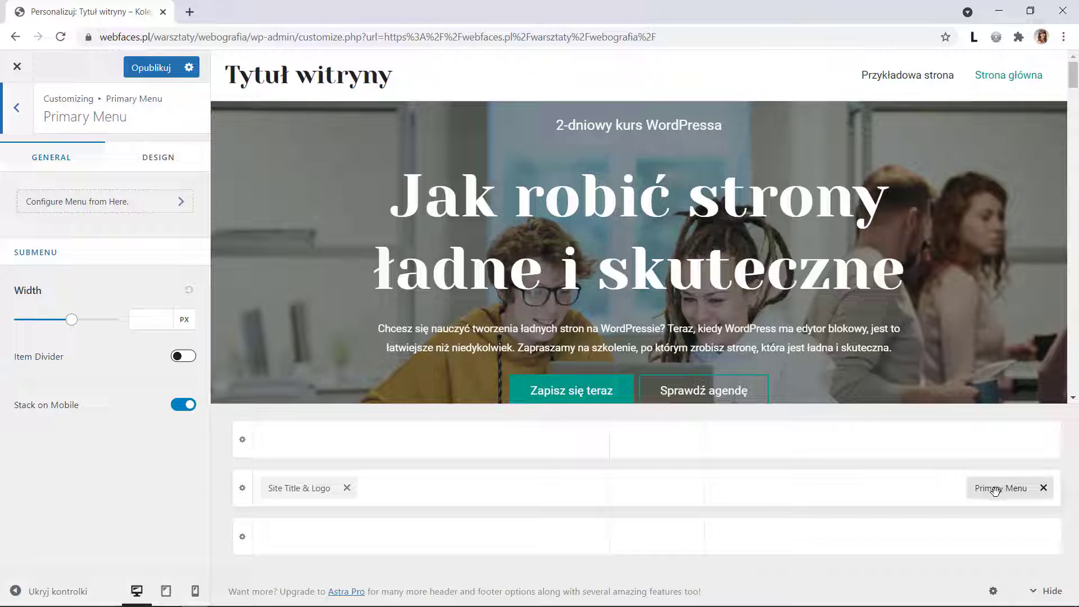
pyautogui.click(16, 108)
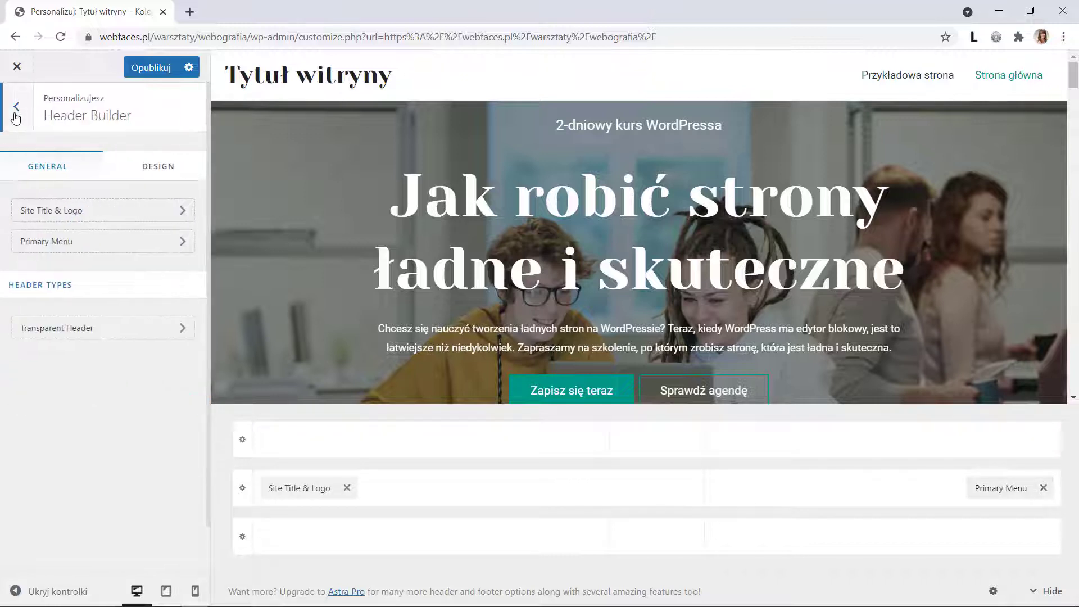
pyautogui.click(17, 113)
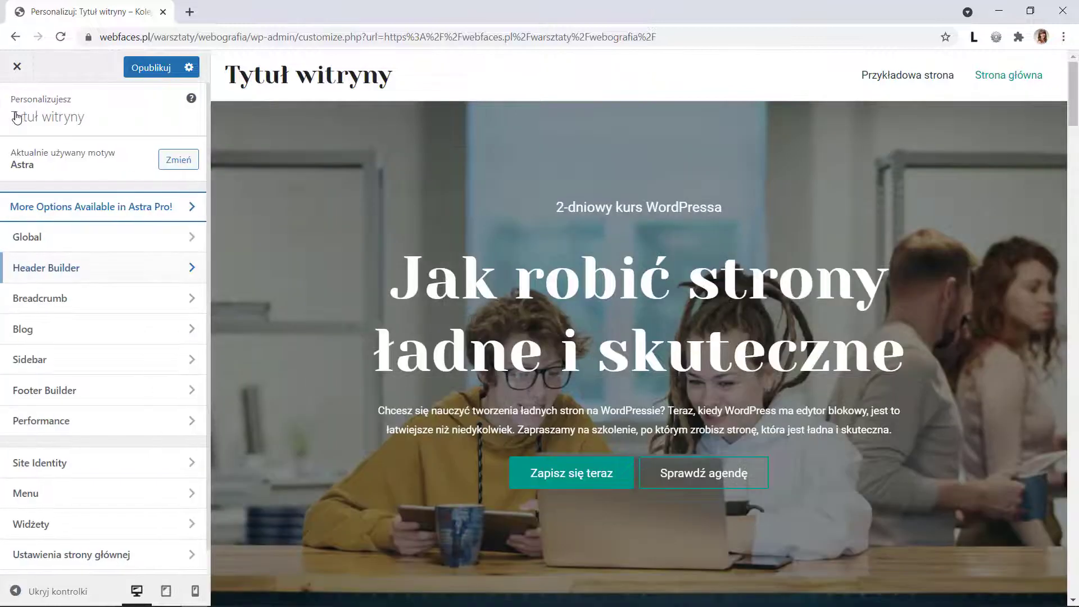
# Step: Create a new menu named "Menu główne" and assign it to the Primary Menu location
pyautogui.click(75, 498)
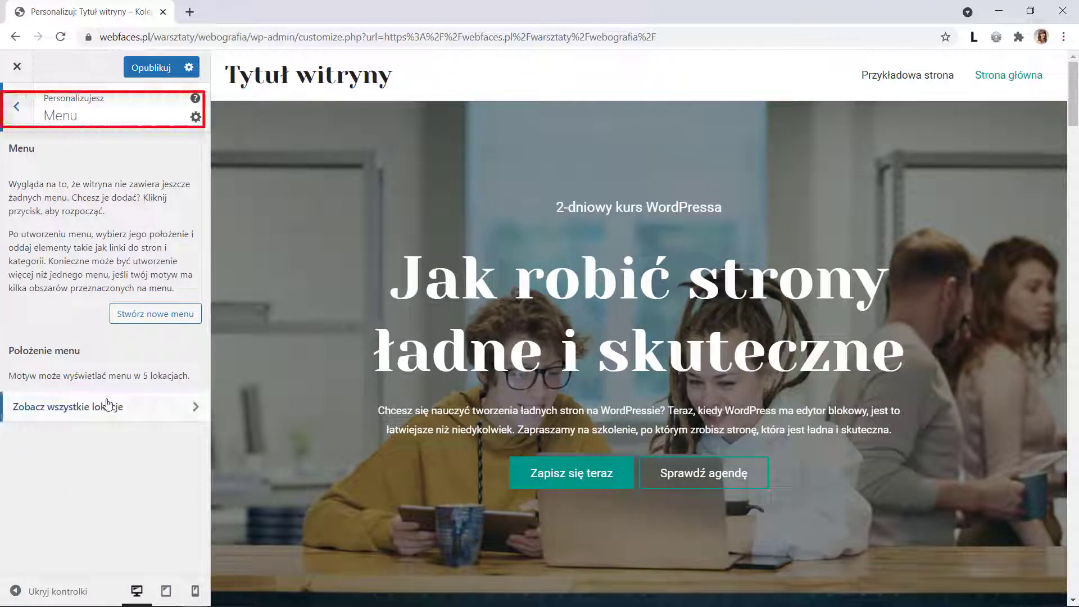
pyautogui.click(131, 317)
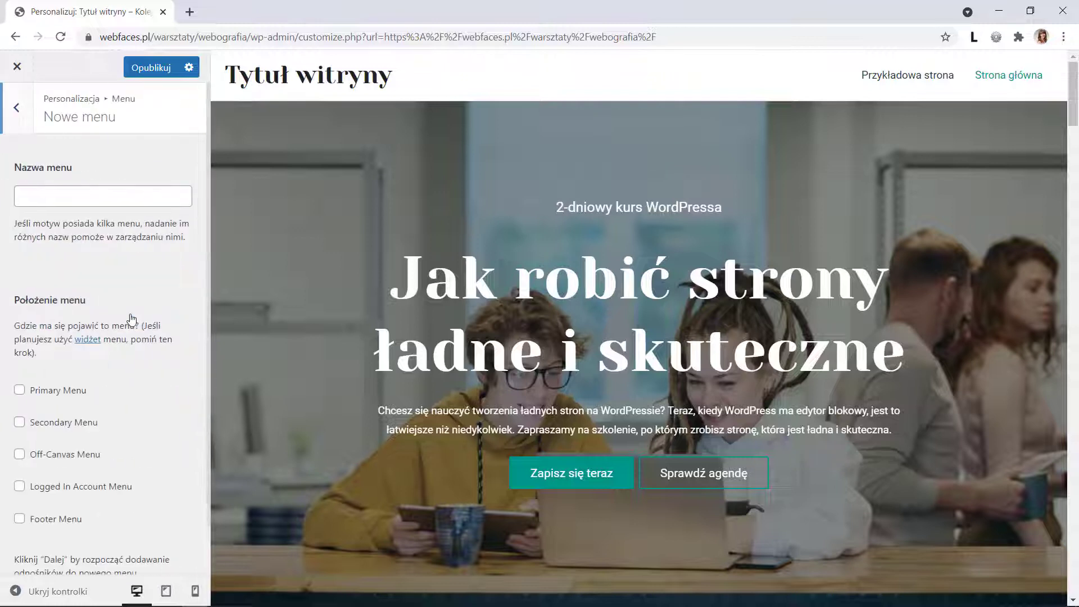
pyautogui.click(82, 200)
pyautogui.write('Menu główne')
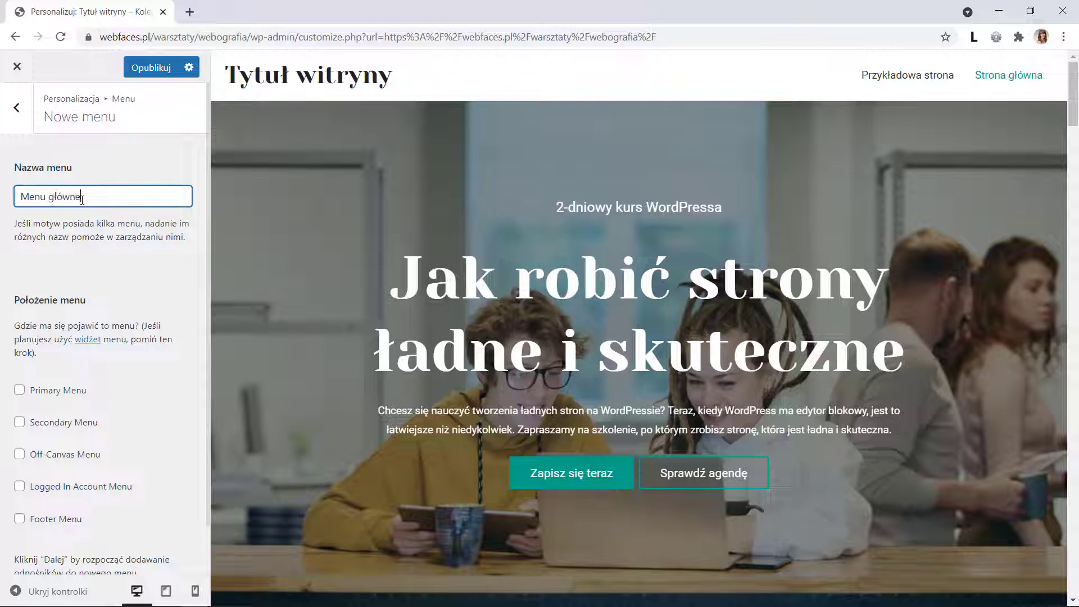
pyautogui.click(49, 394)
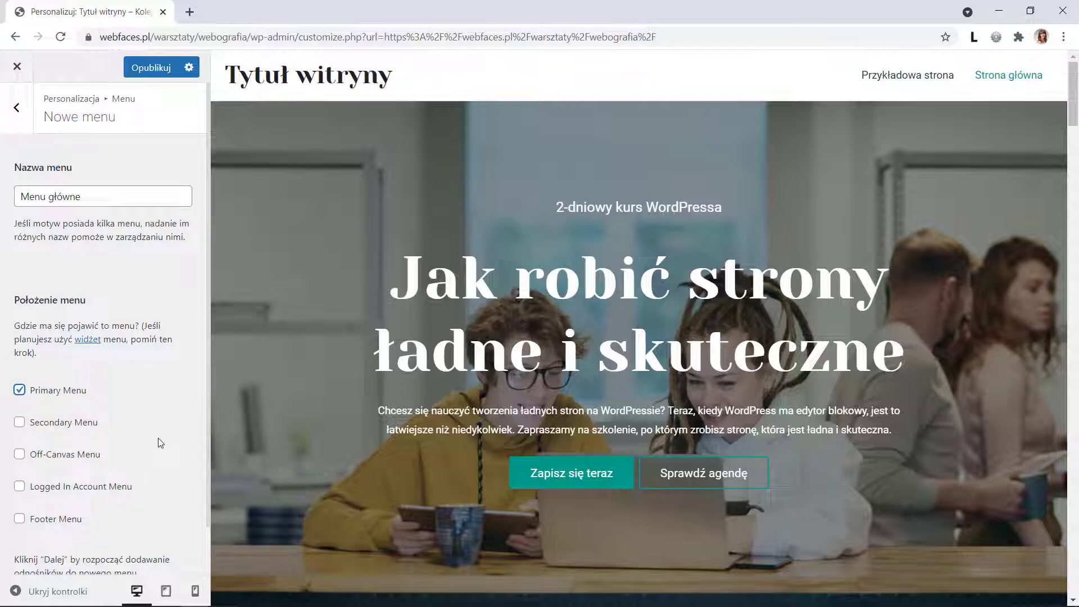
pyautogui.scroll(-2, 157, 439)
pyautogui.click(158, 547)
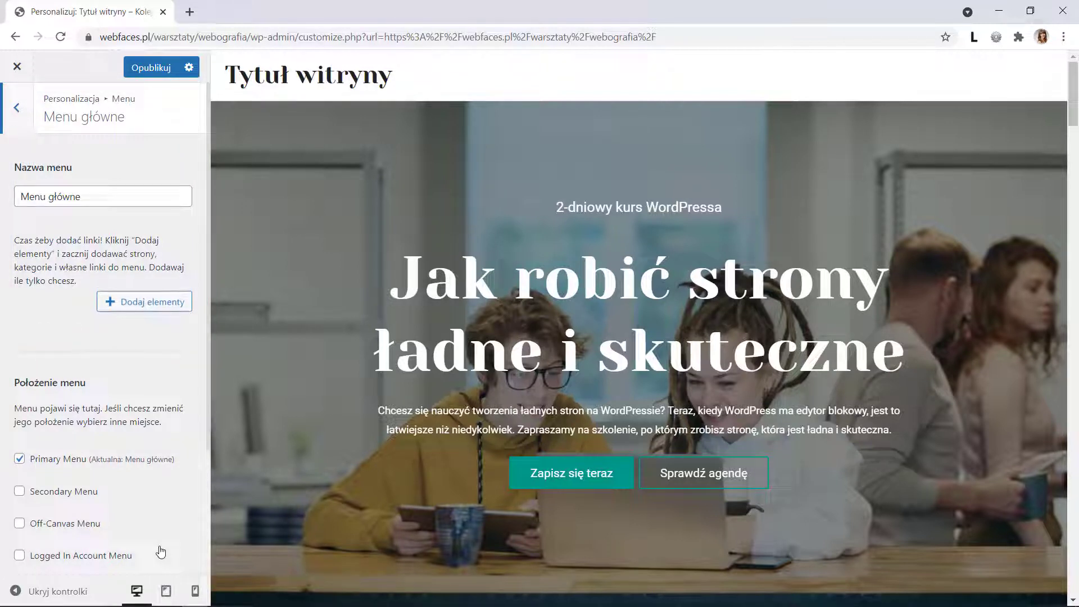
# Step: Create new pages "Agenda" and "FAQ" as items of the Menu główne menu
pyautogui.click(146, 306)
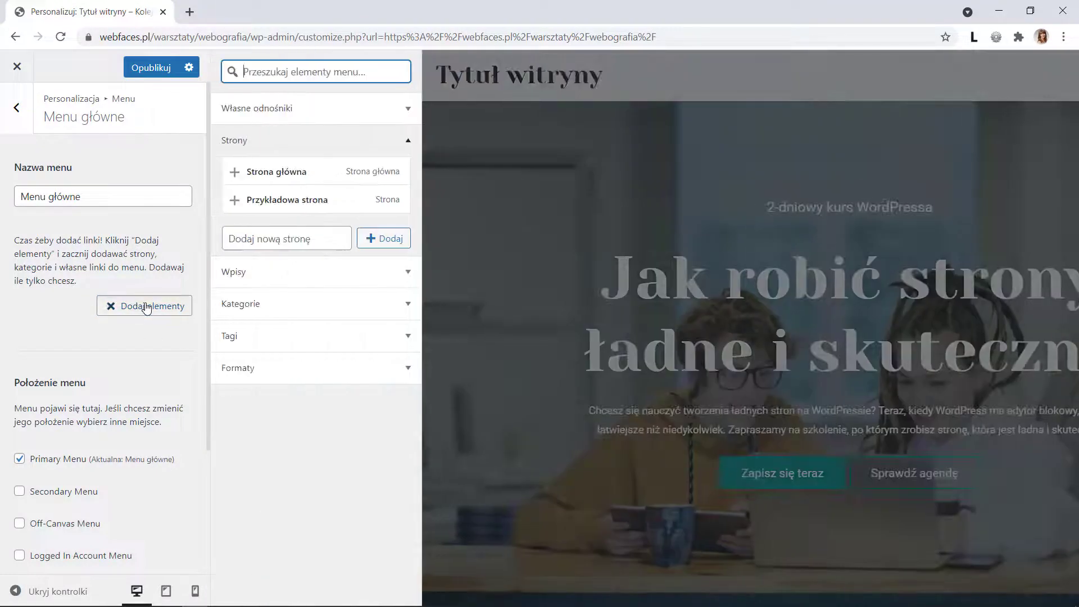
pyautogui.click(253, 242)
pyautogui.write('Agenda')
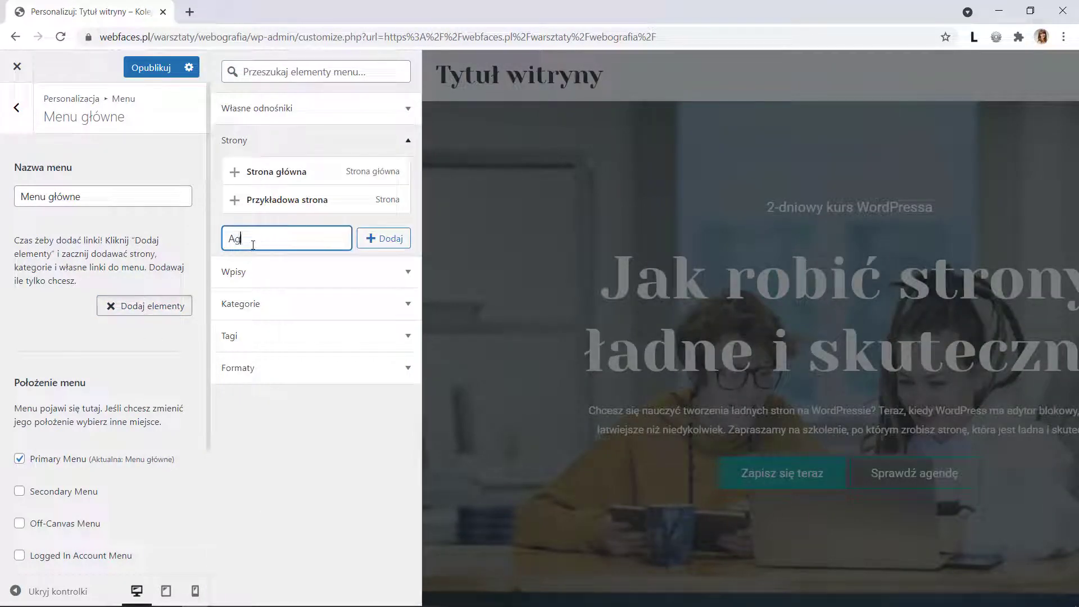
pyautogui.click(385, 239)
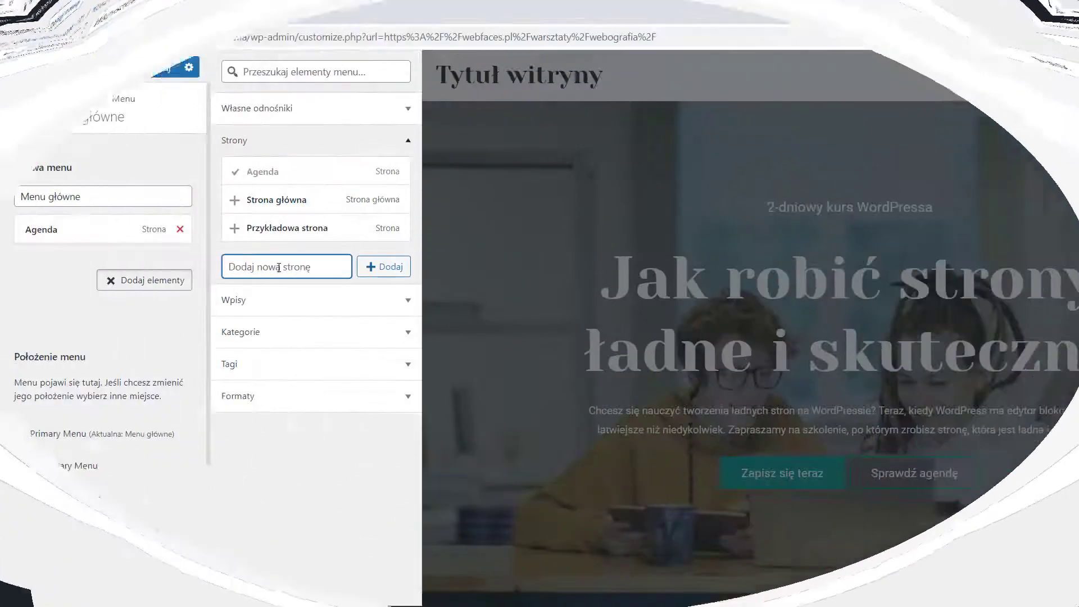
pyautogui.write('FAQ')
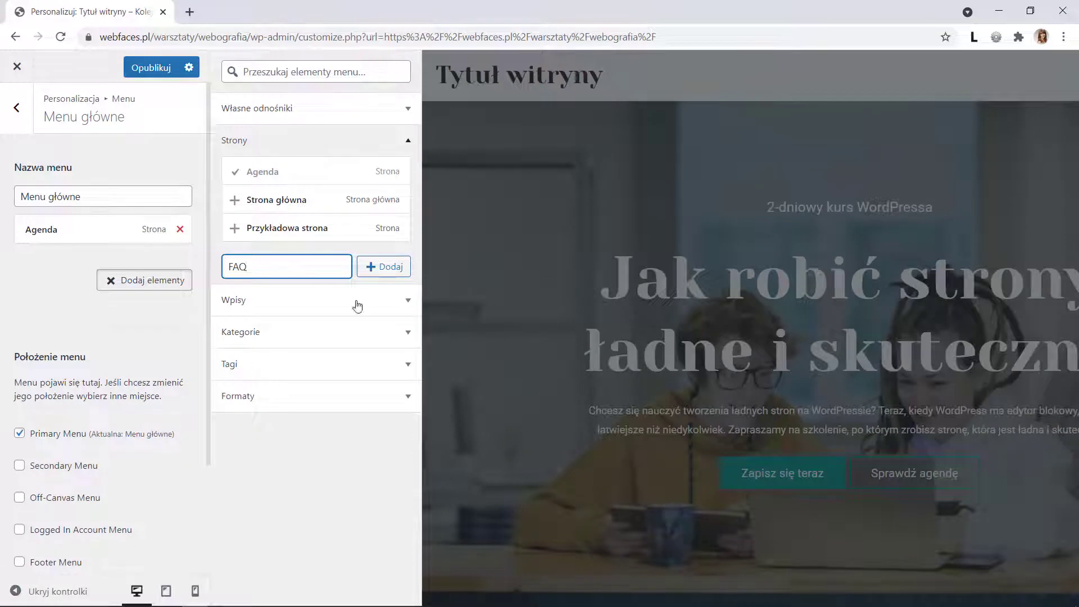
pyautogui.click(392, 268)
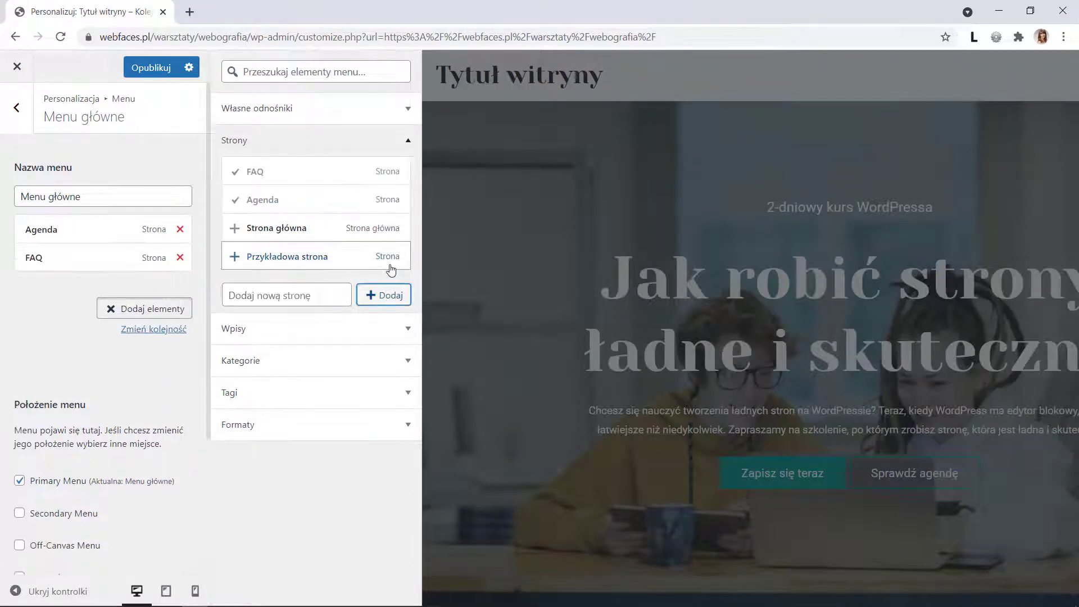
# Step: Create two more pages, "Terminy" and "Zapisy", as items of the menu
pyautogui.click(240, 296)
pyautogui.write('Terminy')
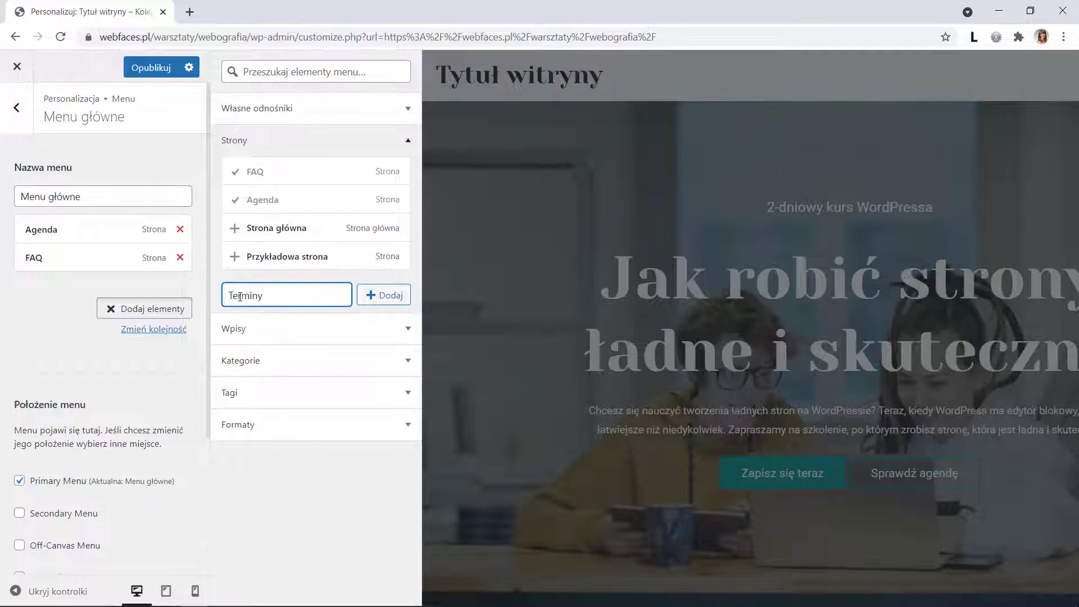
pyautogui.click(392, 297)
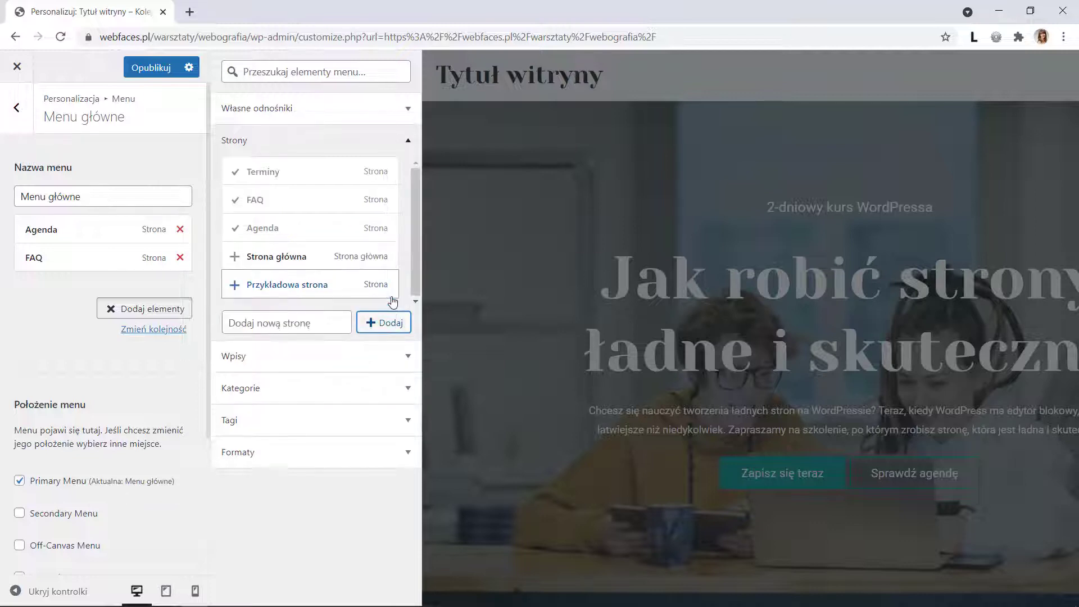
pyautogui.click(243, 327)
pyautogui.write('Zapisy')
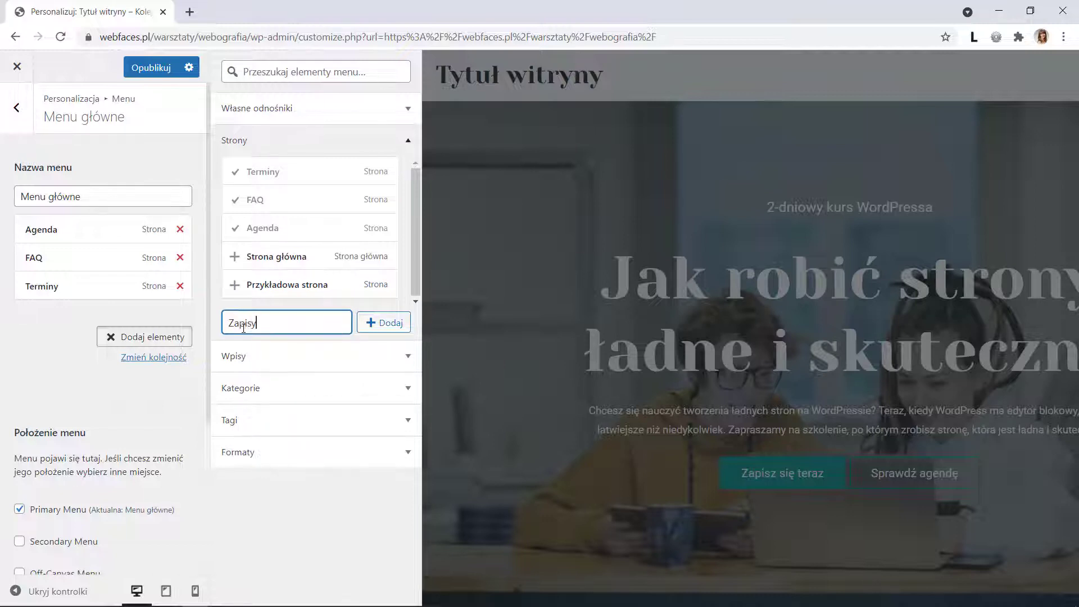
pyautogui.click(392, 331)
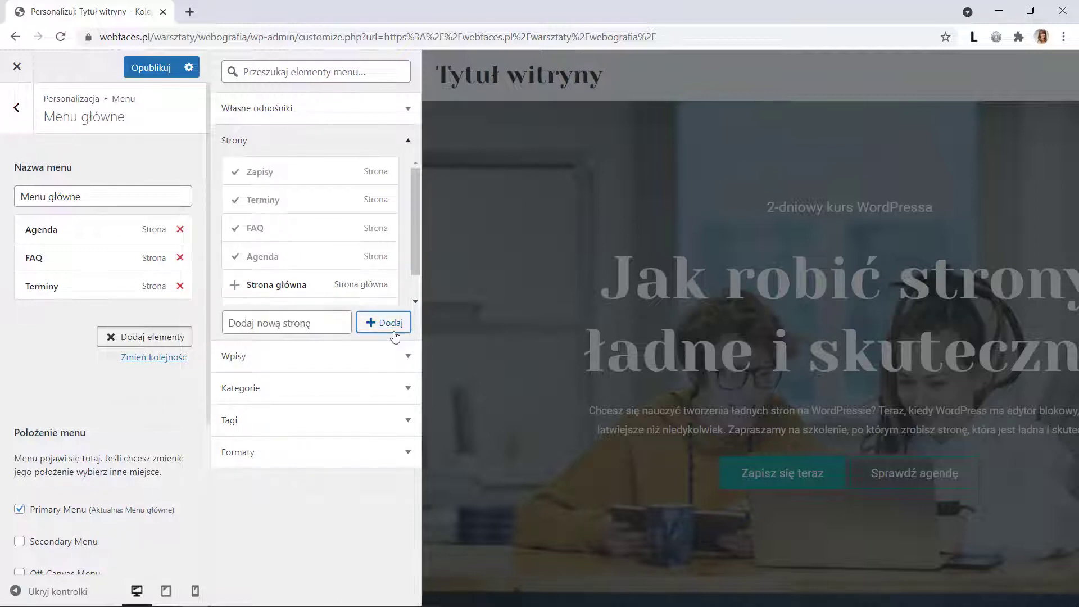
# Step: Create a "Kontakt" page as a menu item and finish adding elements
pyautogui.click(273, 327)
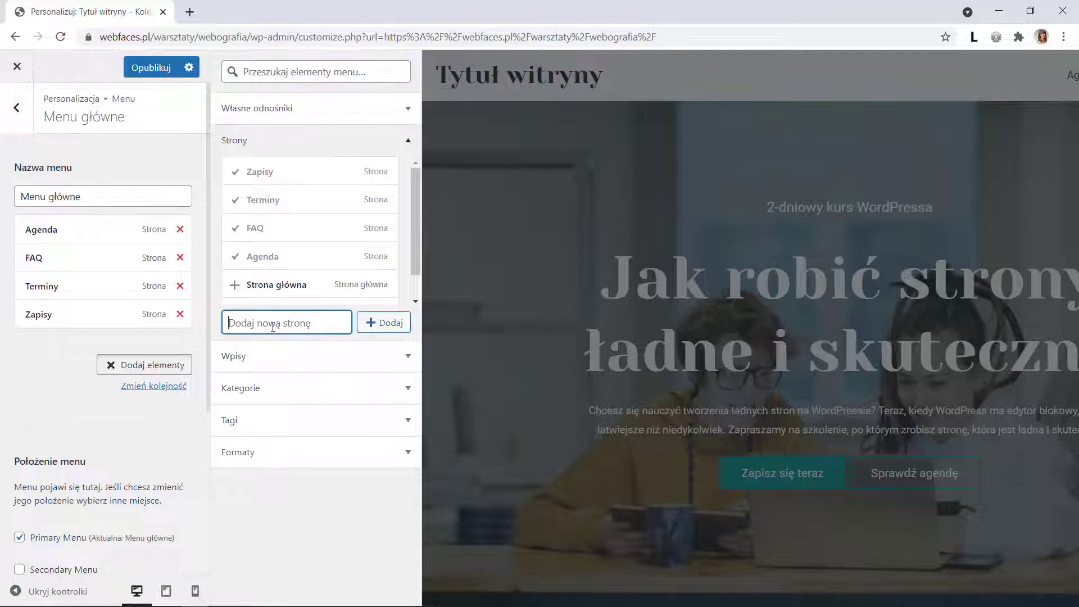
pyautogui.write('Kontakt')
pyautogui.click(397, 327)
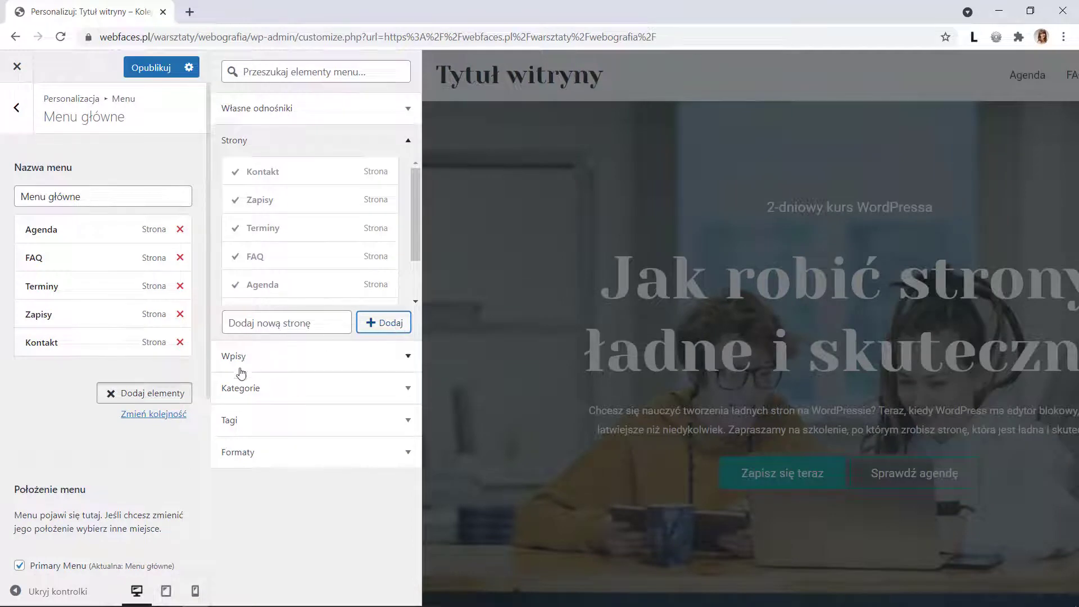
pyautogui.click(141, 398)
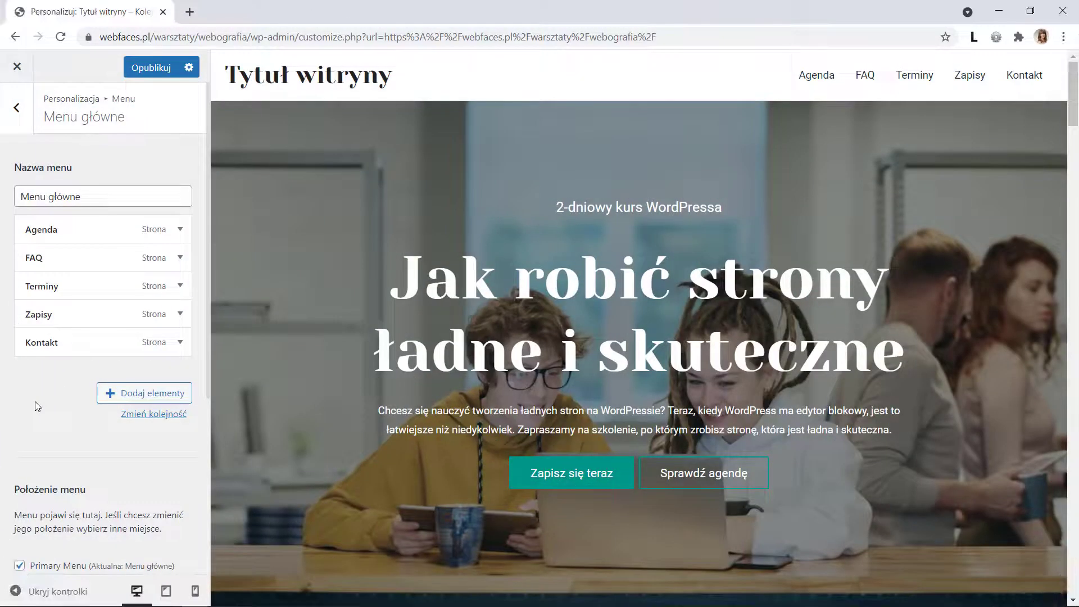
# Step: In the Header Builder, add a Button element beside the Primary Menu in the middle header row
pyautogui.click(17, 109)
pyautogui.click(18, 112)
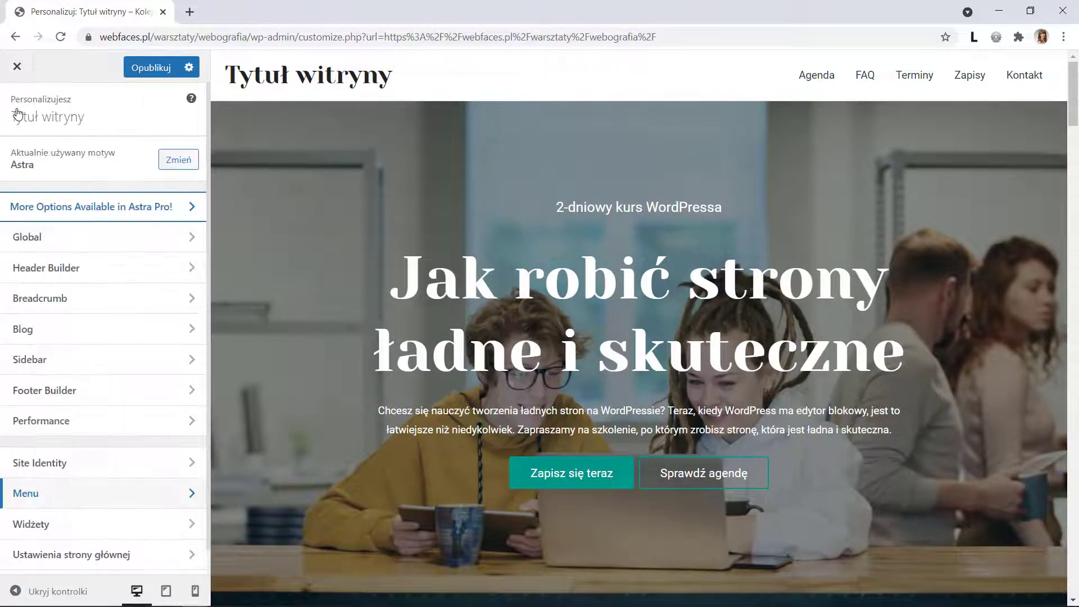
pyautogui.click(83, 272)
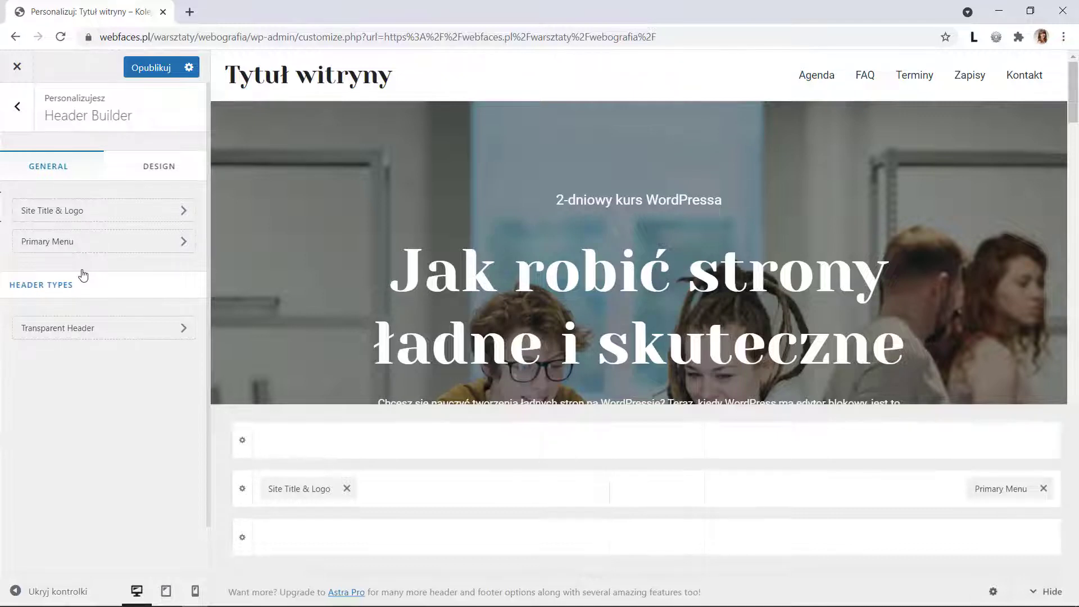
pyautogui.click(882, 490)
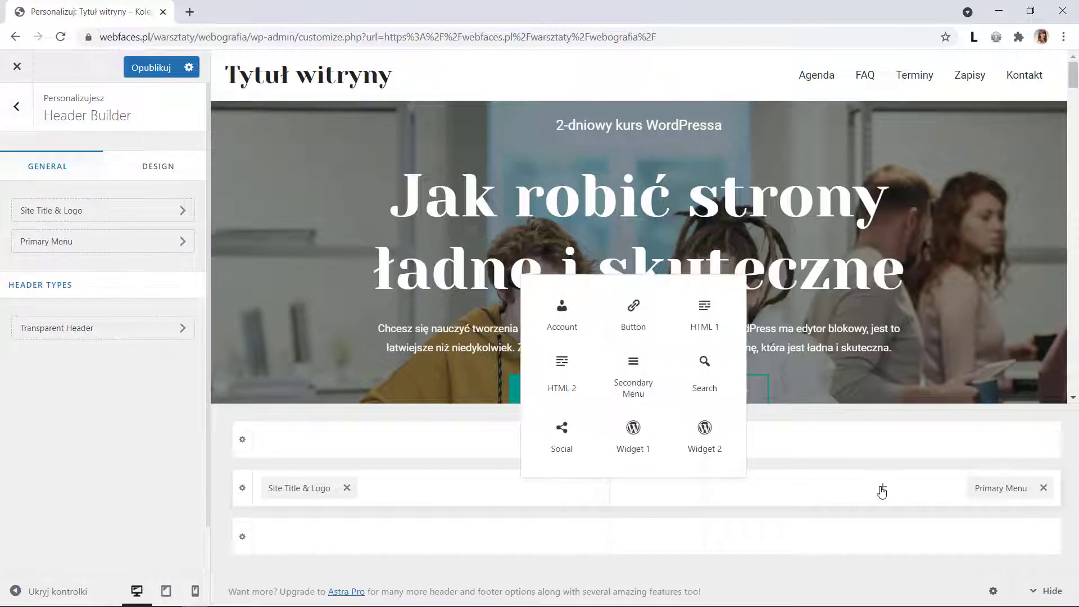
pyautogui.click(622, 328)
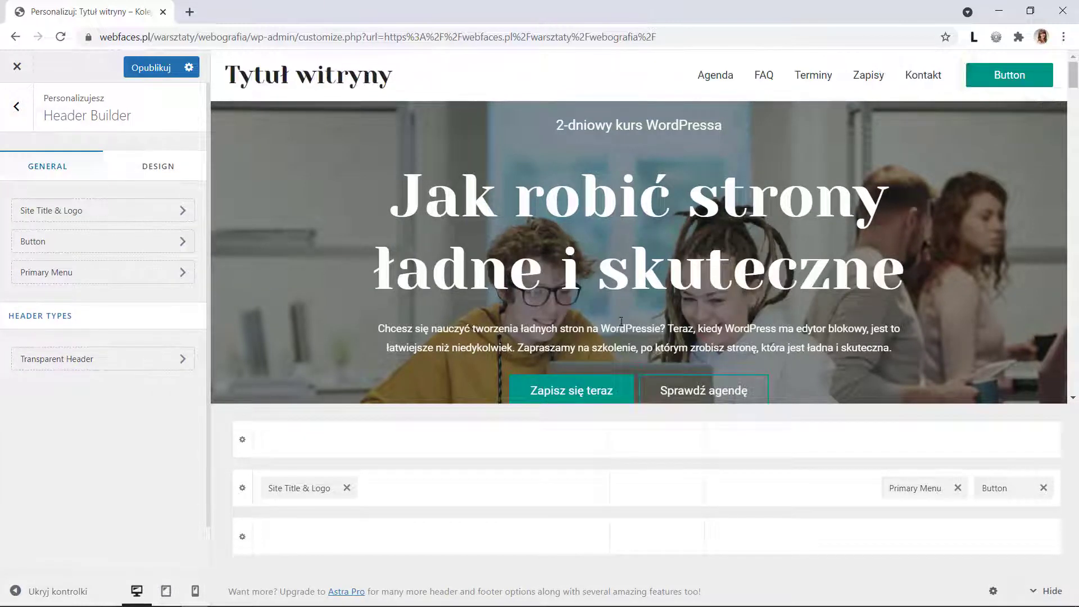
# Step: Set the header button's text to "Zapisz się"
pyautogui.click(1008, 486)
pyautogui.moveTo(80, 223); pyautogui.dragTo(2, 250)
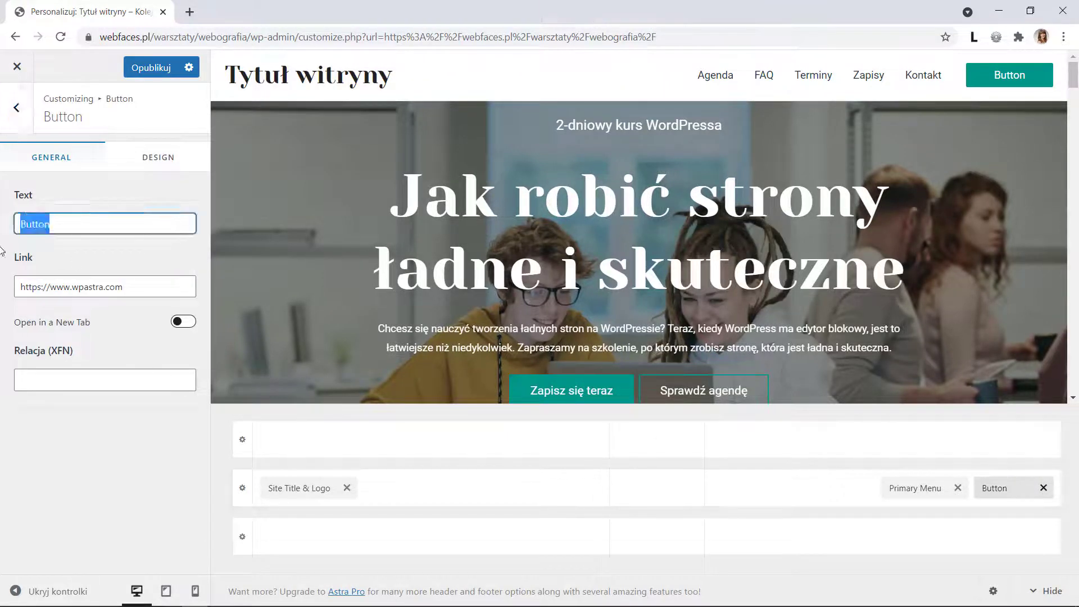
pyautogui.press('BackSpace')
pyautogui.write('Zapisz się')
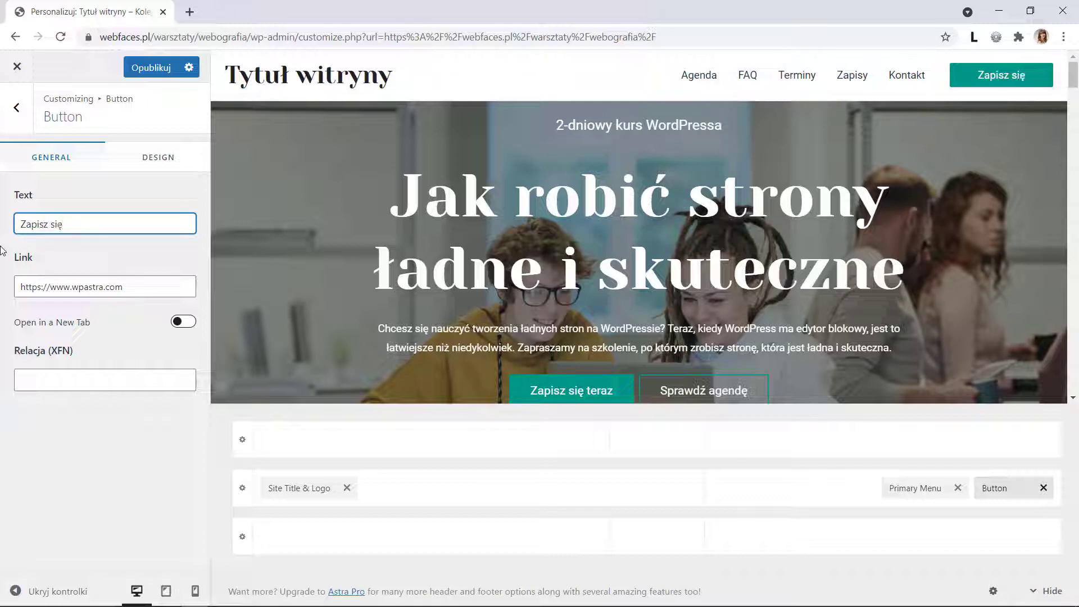
# Step: Try replacing the header button's link with the address copied from the Zapisy menu item in the customizer preview
pyautogui.moveTo(159, 287); pyautogui.dragTo(2, 290)
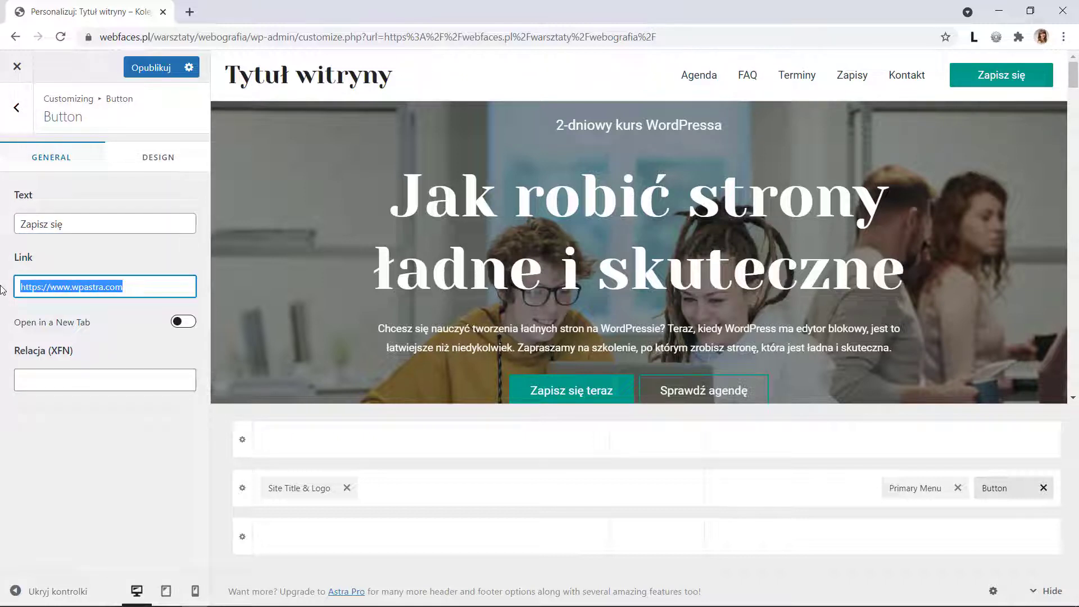
pyautogui.press('BackSpace')
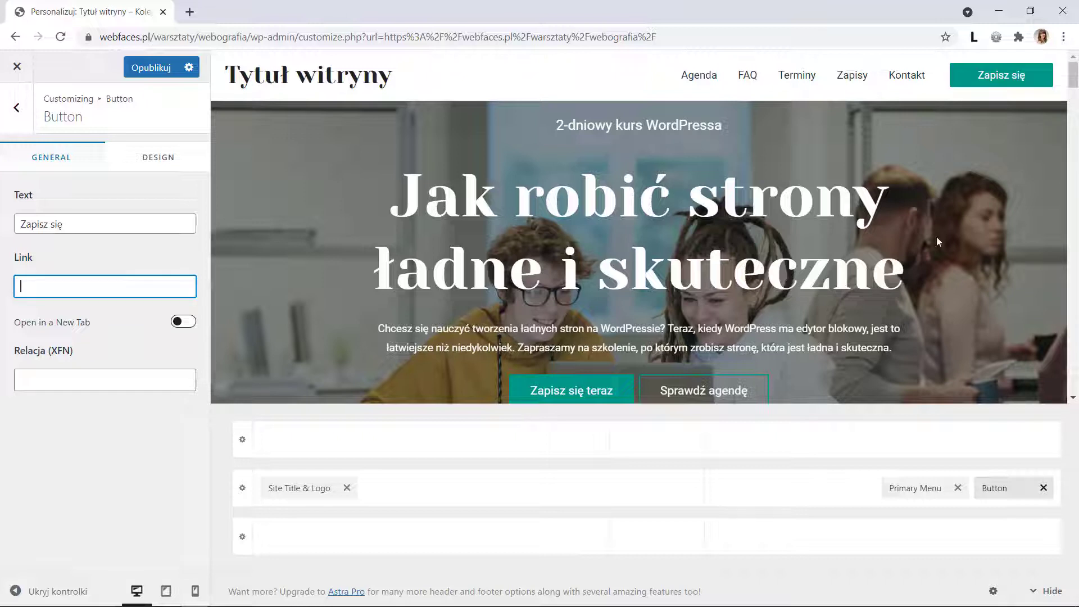
pyautogui.click(856, 79)
pyautogui.rightClick(858, 82)
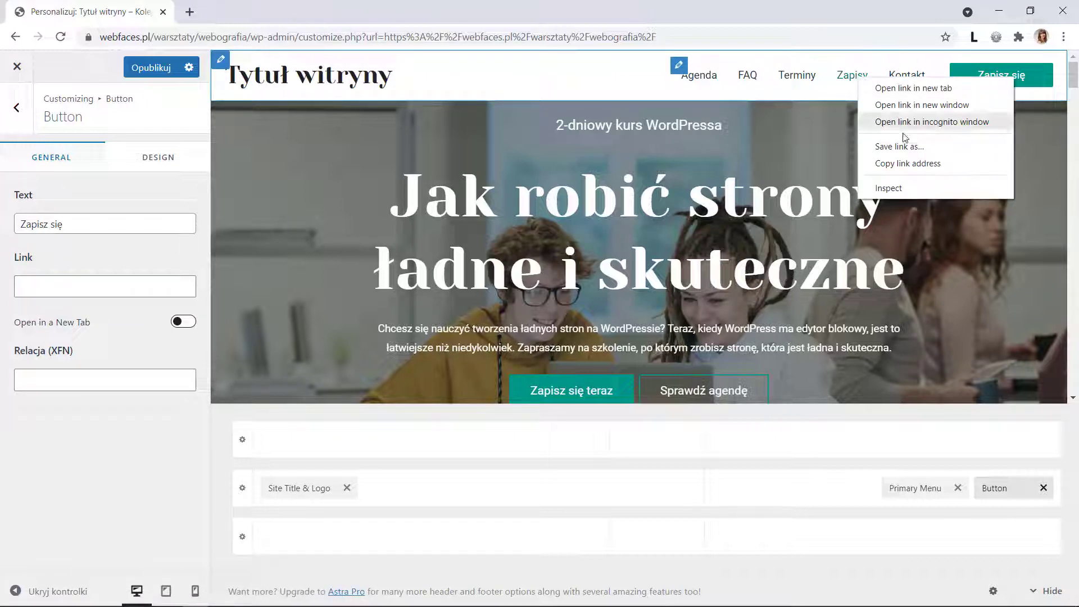
pyautogui.click(915, 169)
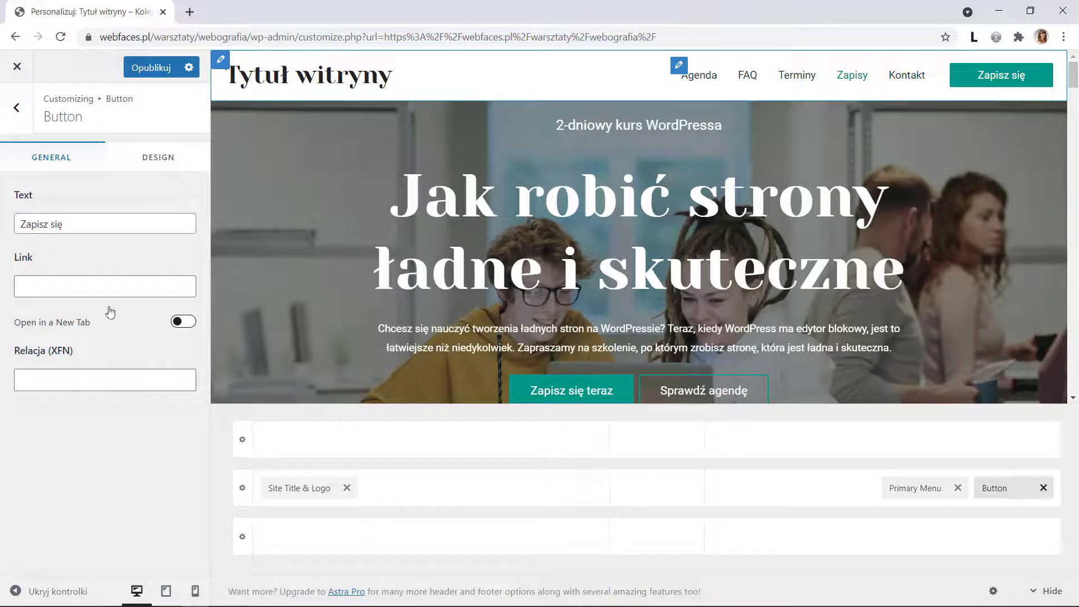
pyautogui.click(100, 283)
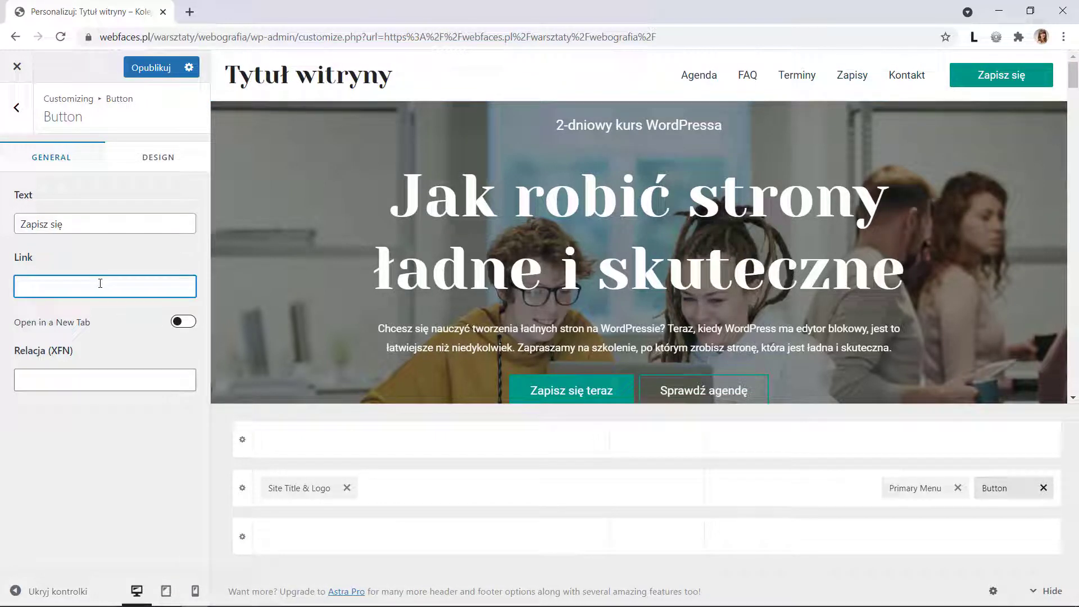
pyautogui.rightClick(100, 283)
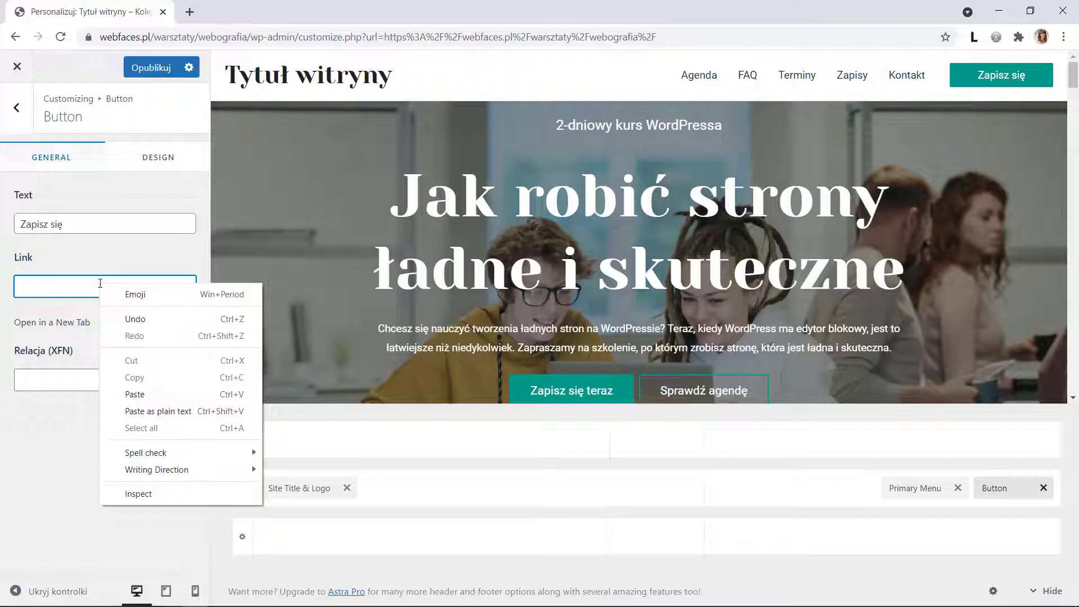
pyautogui.click(134, 395)
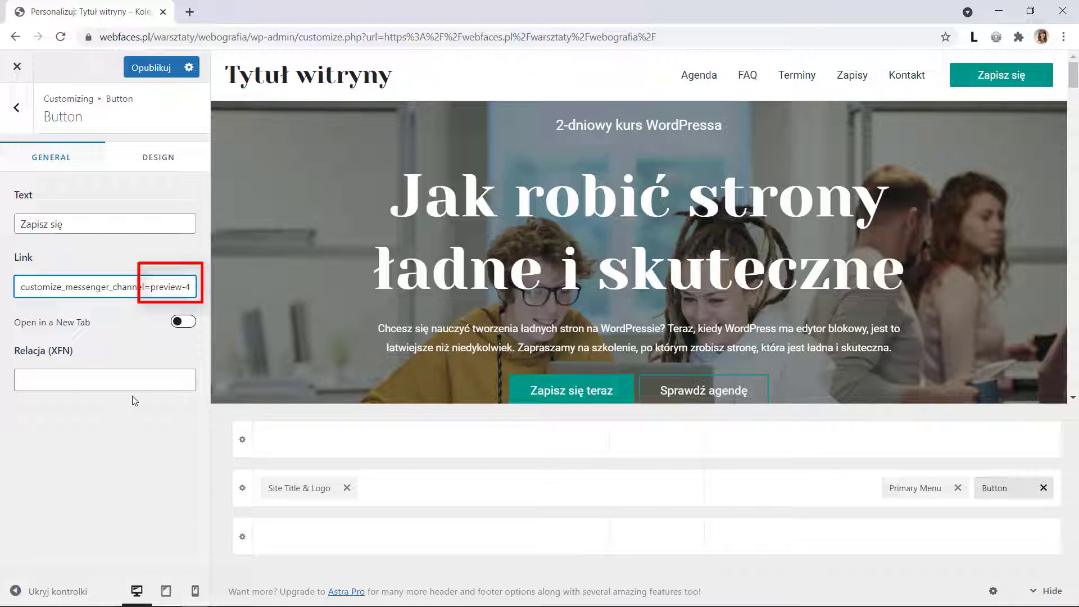
# Step: Clear the header button's link and publish the customizer changes
pyautogui.press('Home')
pyautogui.hotkey('ctrl', 'a')
pyautogui.press('BackSpace')
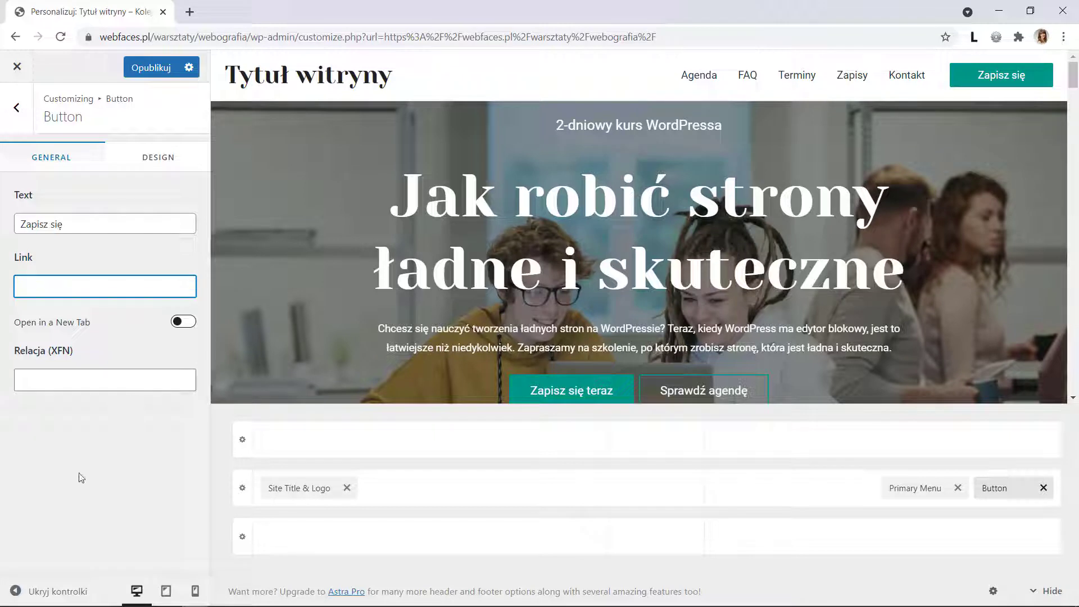
pyautogui.click(138, 70)
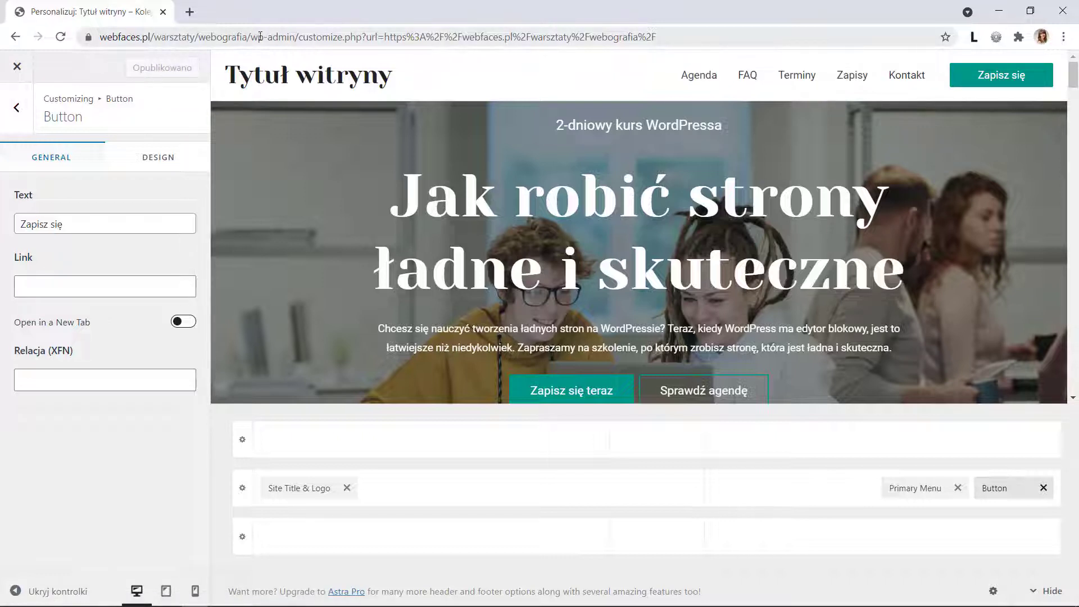
pyautogui.moveTo(251, 37); pyautogui.dragTo(1, 8)
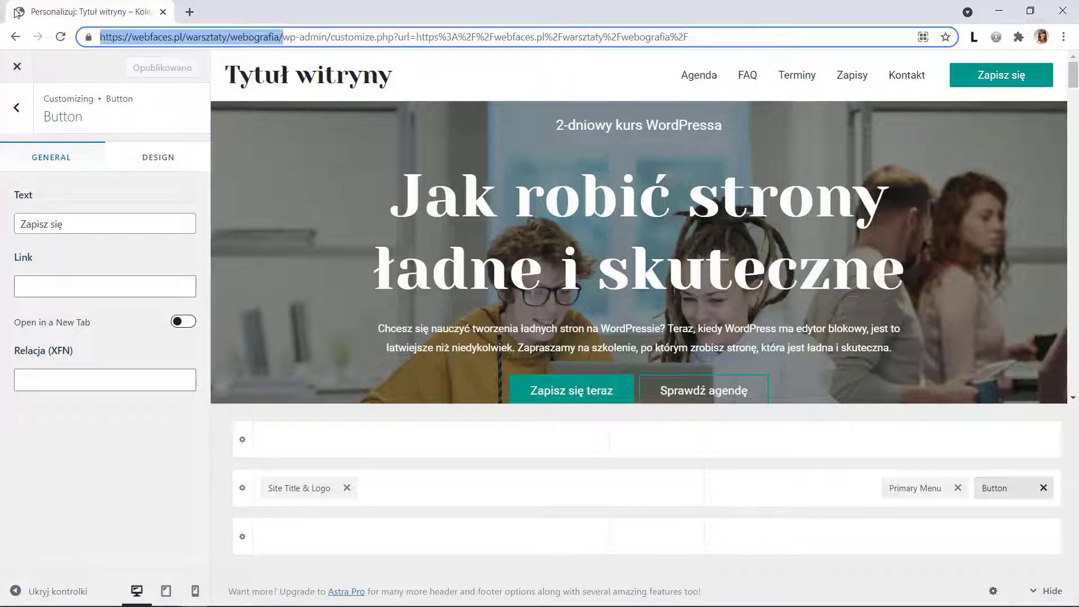
pyautogui.click(189, 12)
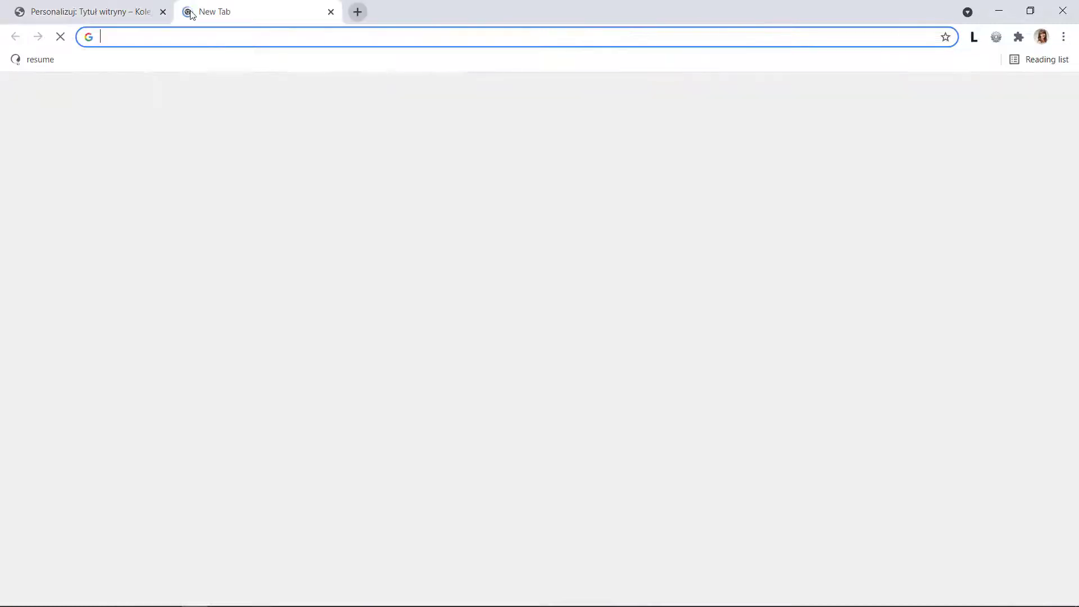
pyautogui.hotkey('ctrl', 'v')
pyautogui.press('Return')
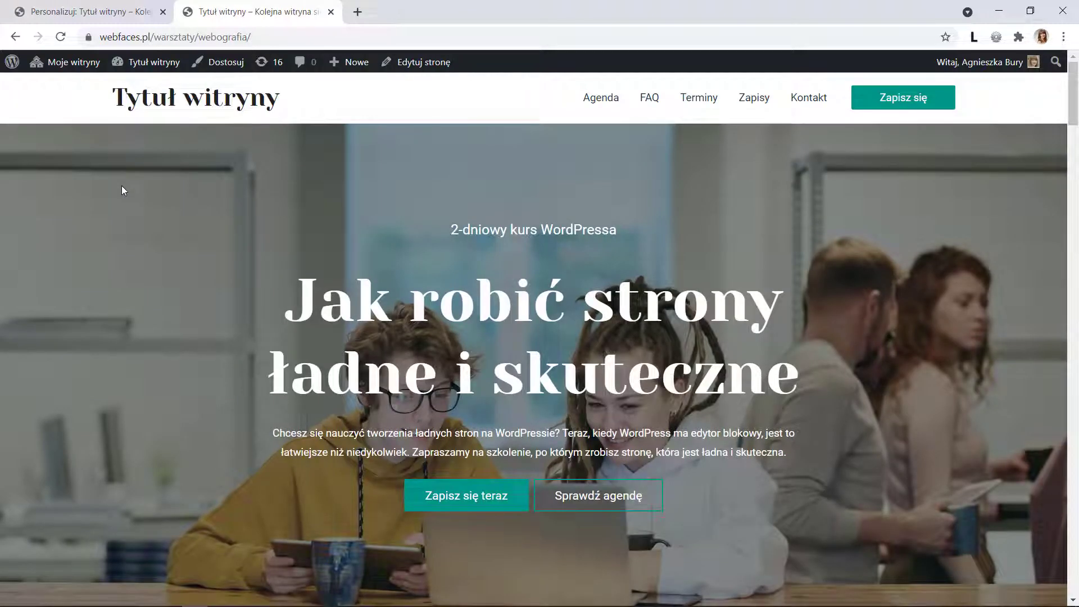
# Step: Copy the Zapisy menu item's address from the front page and paste it as the header button's link in the customizer
pyautogui.rightClick(745, 98)
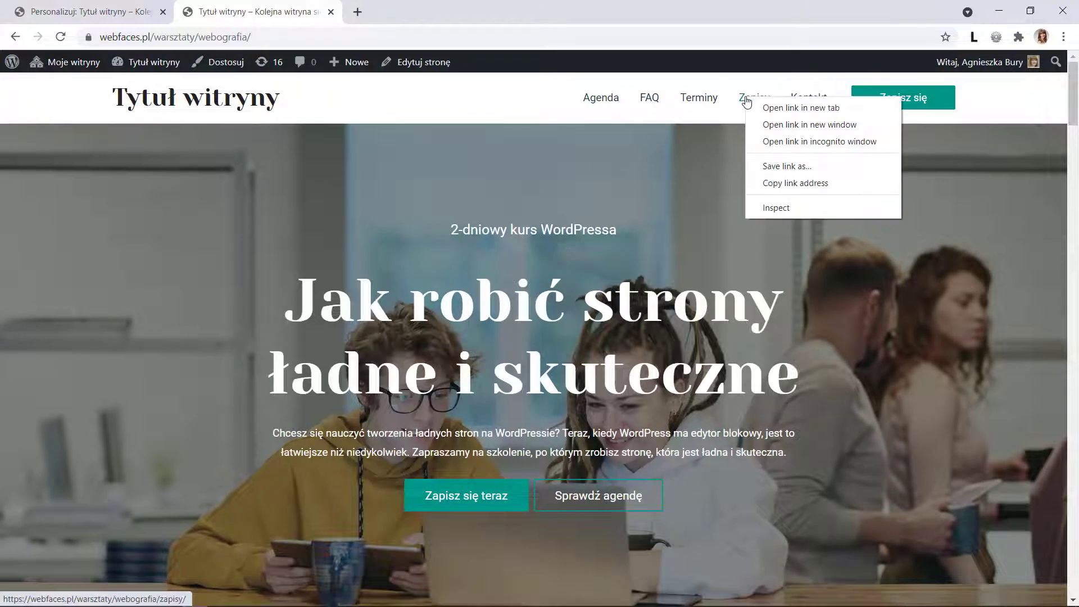
pyautogui.click(773, 184)
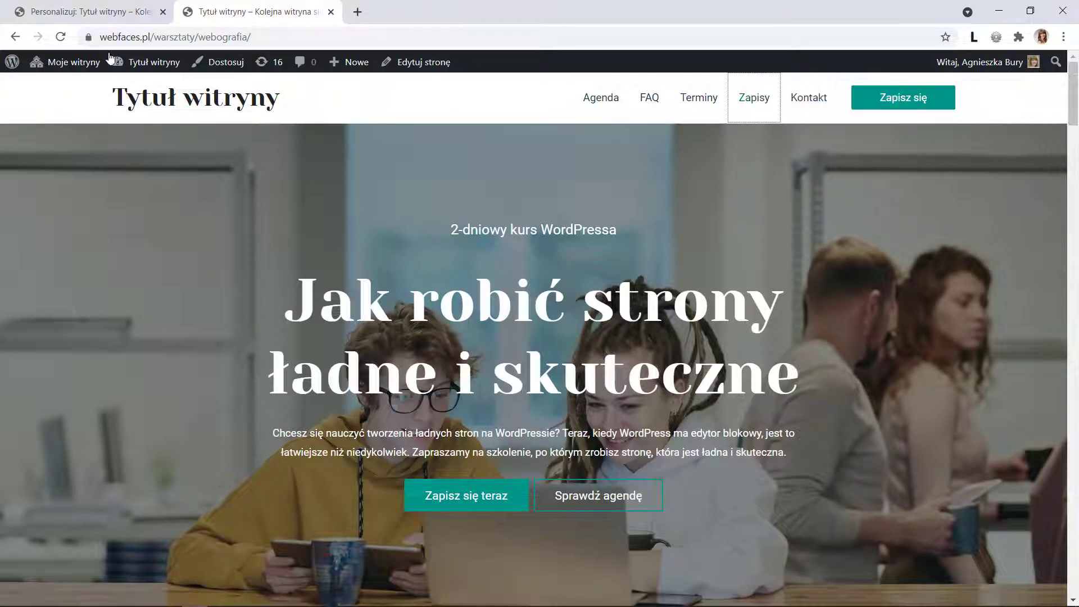
pyautogui.click(112, 16)
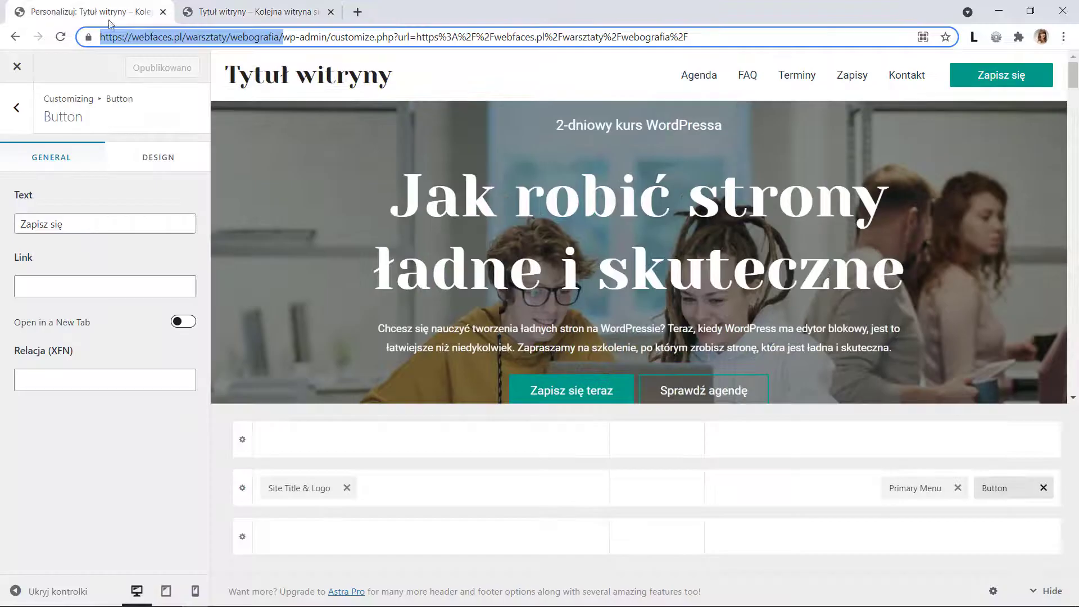
pyautogui.click(41, 285)
pyautogui.rightClick(39, 285)
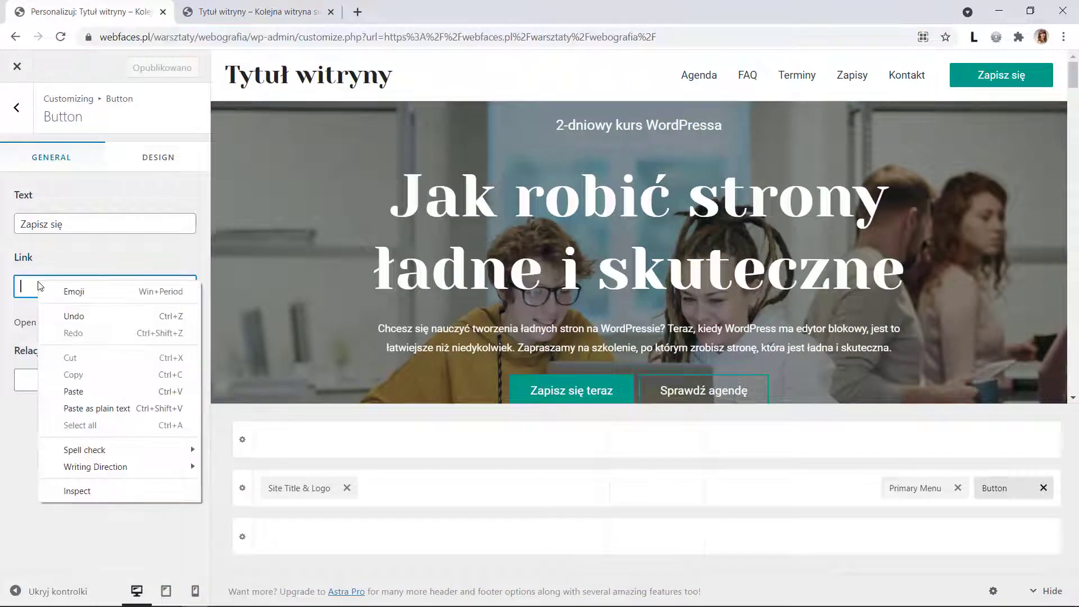
pyautogui.click(90, 392)
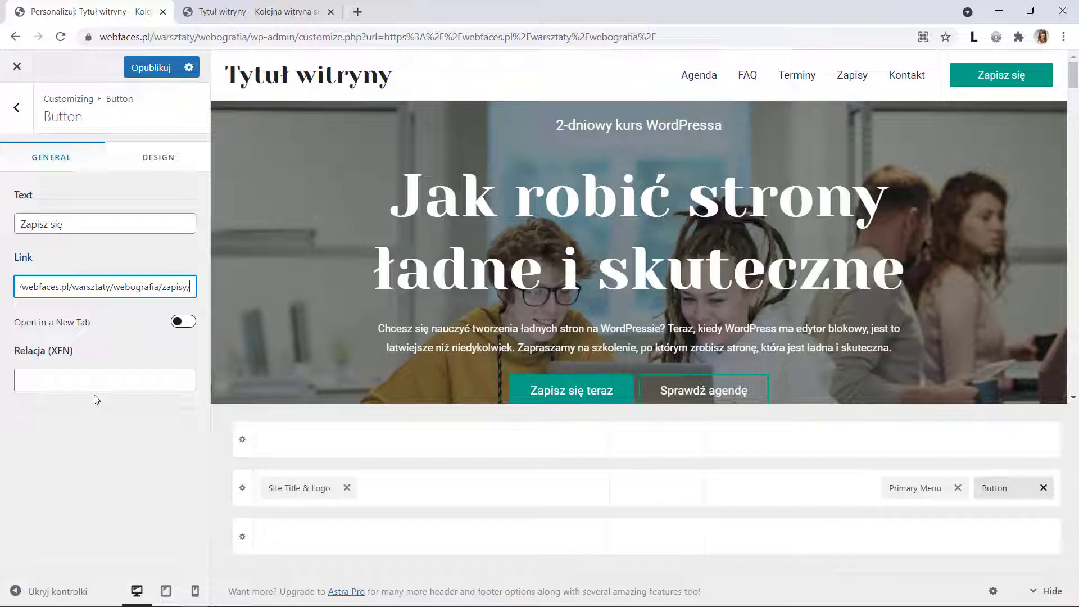
# Step: In the Site Title & Logo settings of the Header Builder, change the site title to "webografia"
pyautogui.click(13, 109)
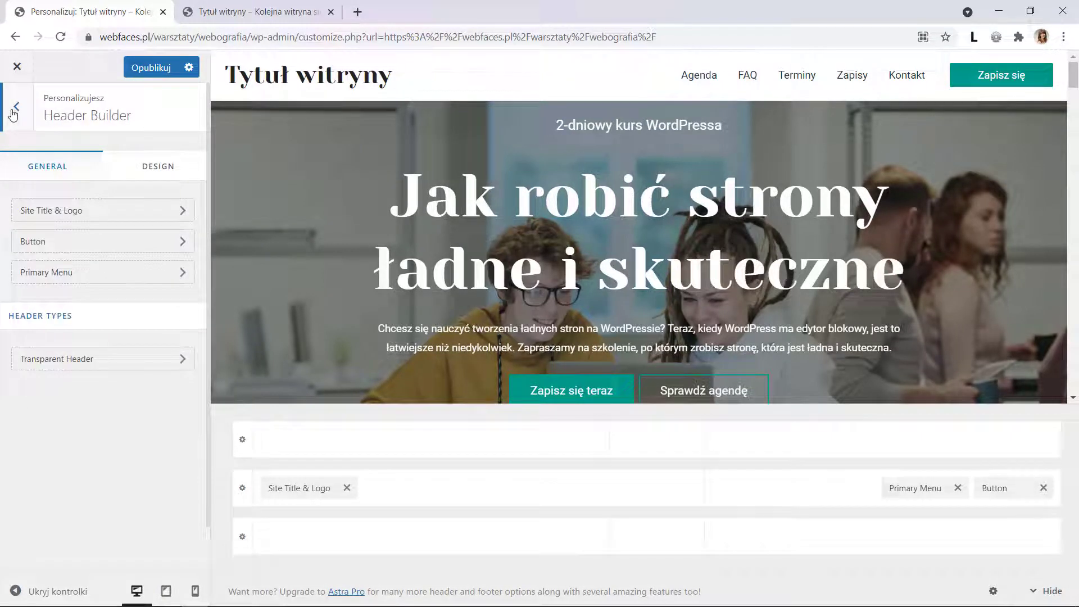
pyautogui.click(87, 216)
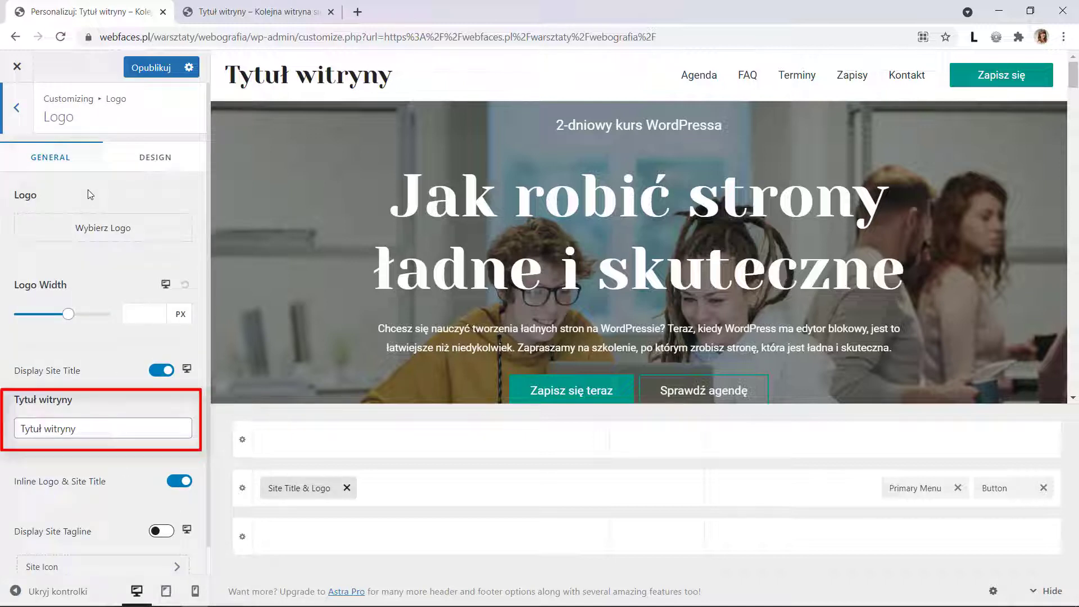
pyautogui.tripleClick(137, 430)
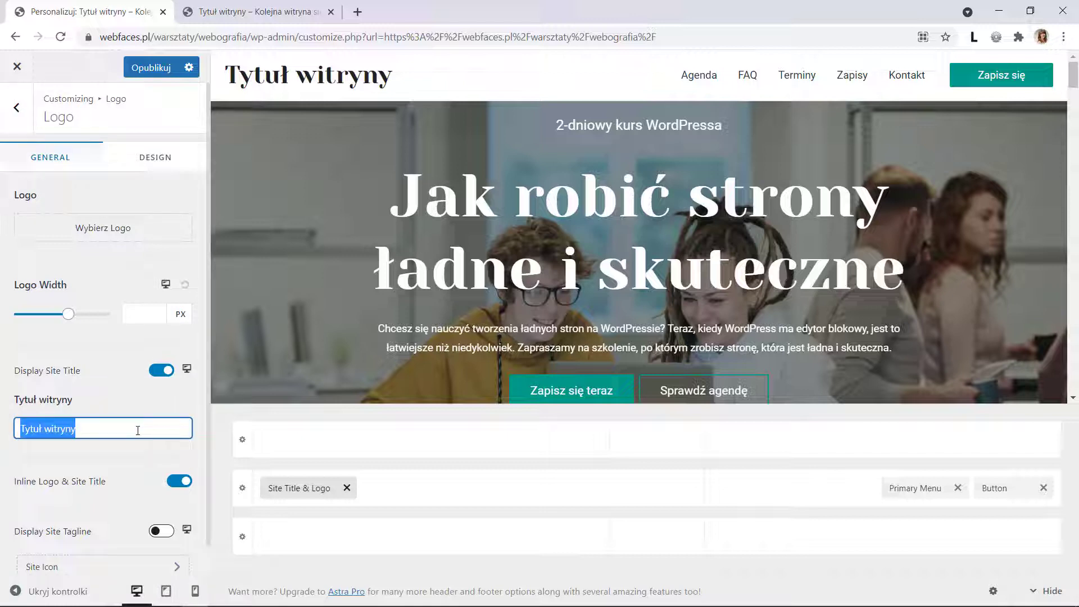
pyautogui.write('webo')
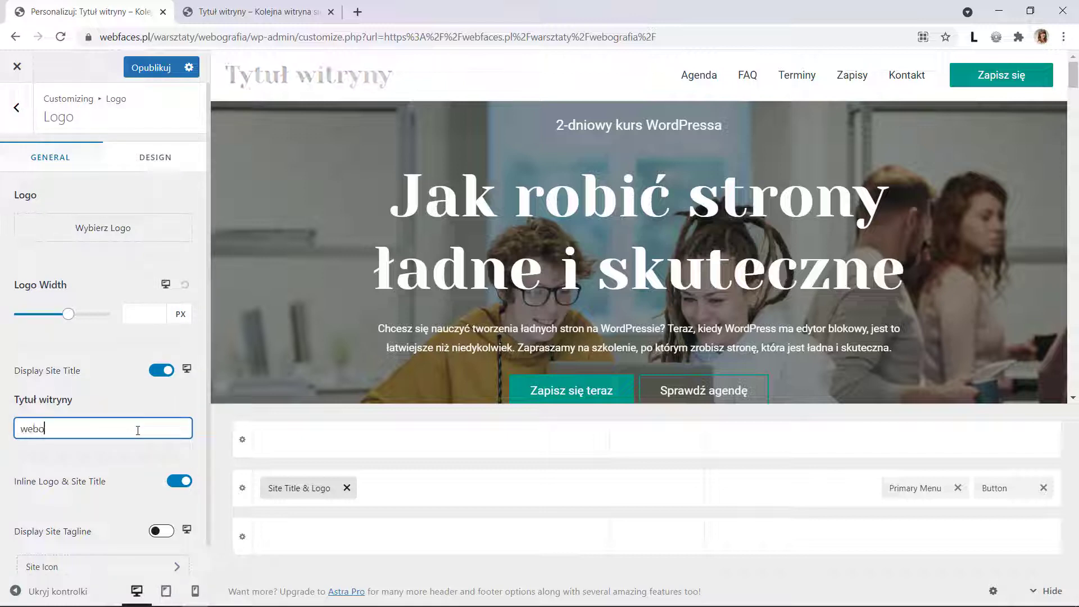
pyautogui.write('grafia')
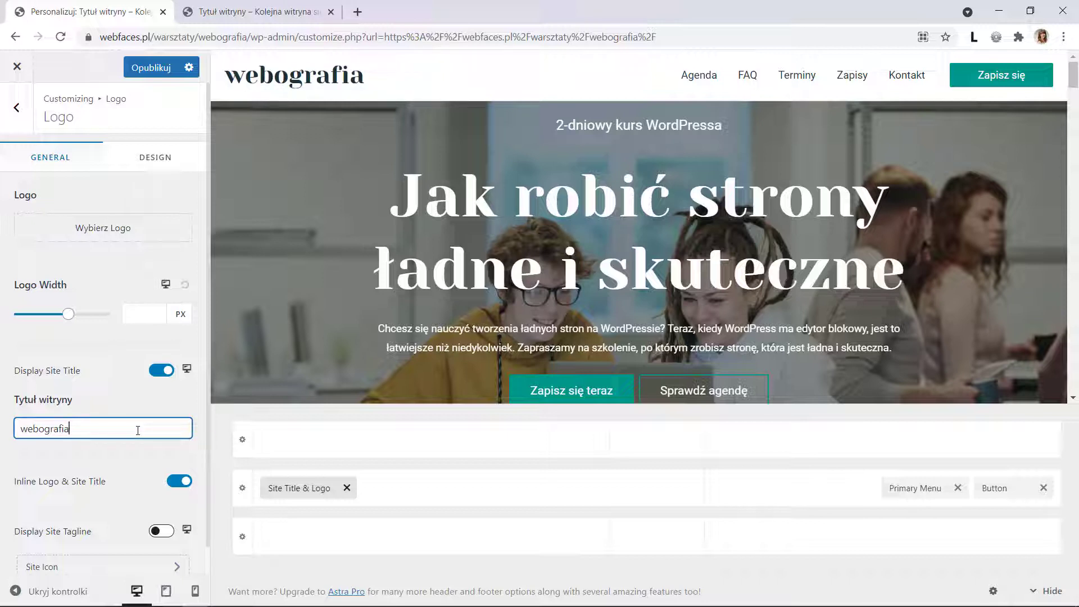
# Step: Turn on the site tagline display and set the slogan to "Kursy www dla zabieganych"
pyautogui.click(162, 531)
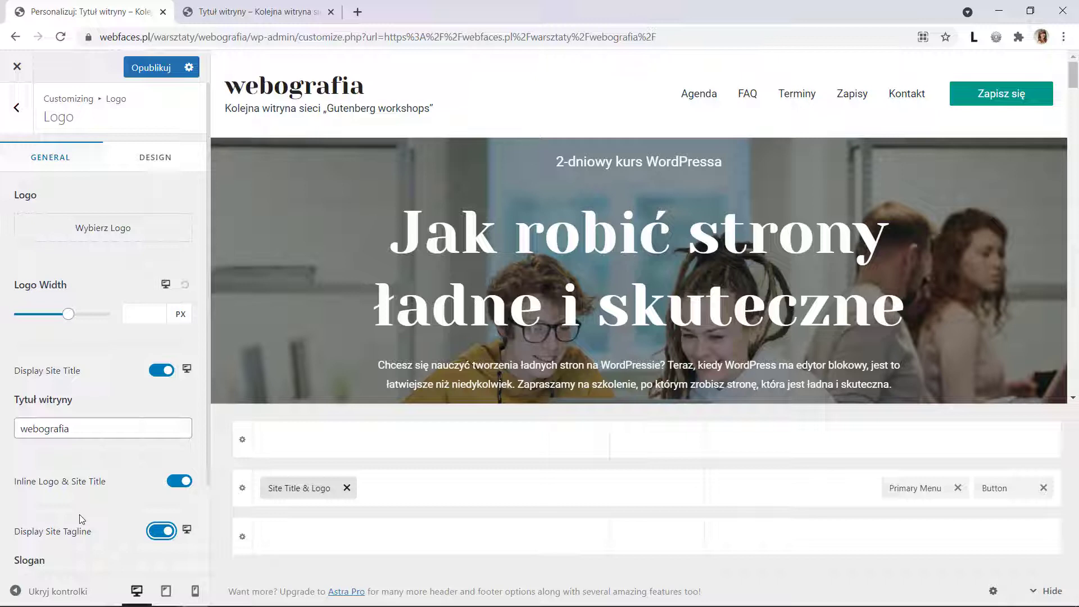
pyautogui.scroll(-2, 84, 505)
pyautogui.click(131, 476)
pyautogui.tripleClick(131, 476)
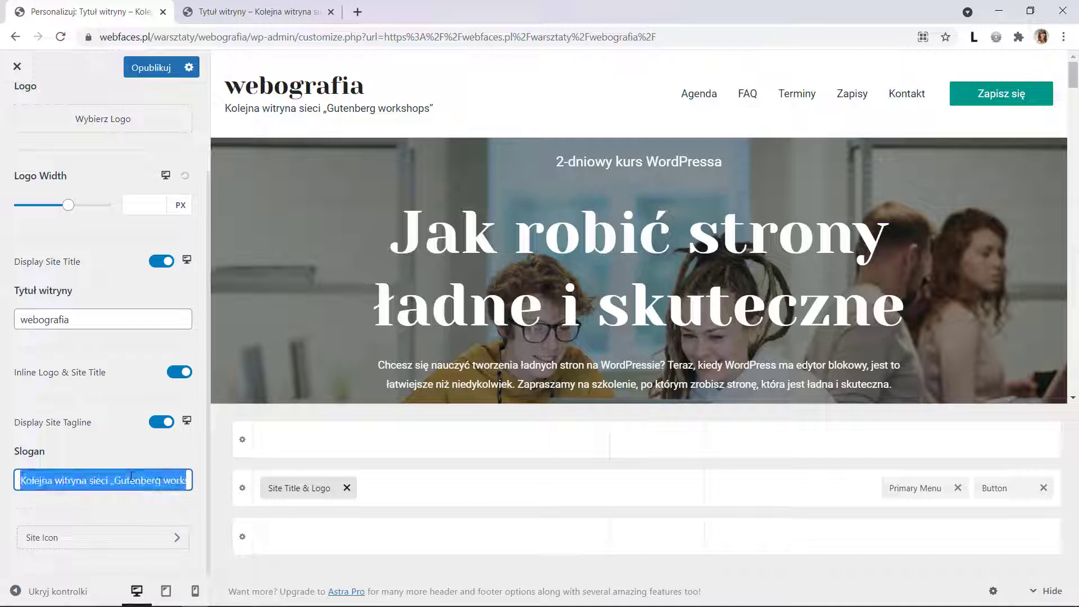
pyautogui.write('Ku')
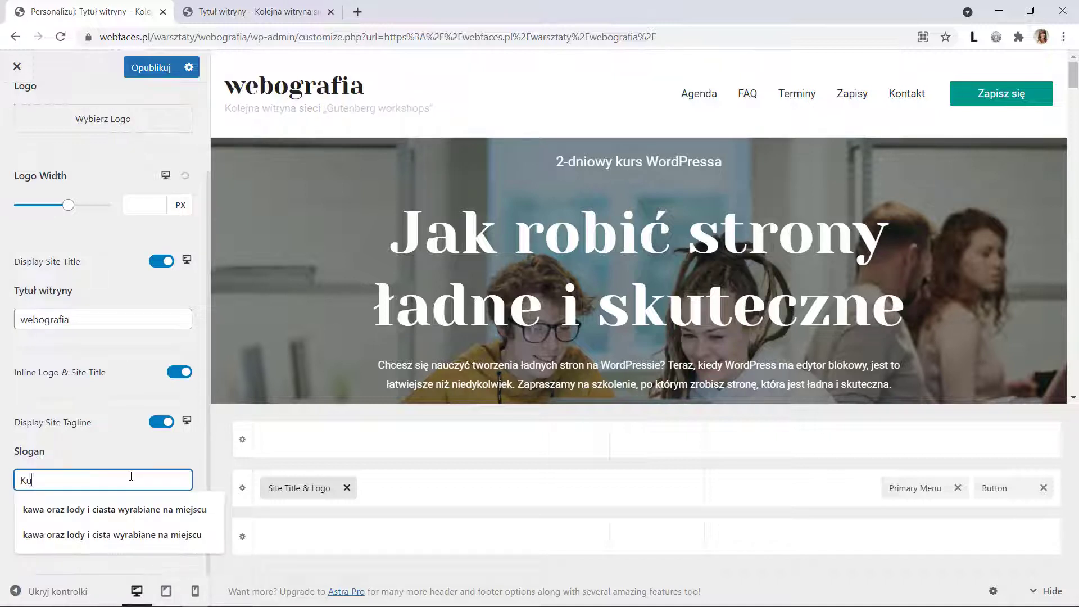
pyautogui.write('rsy www')
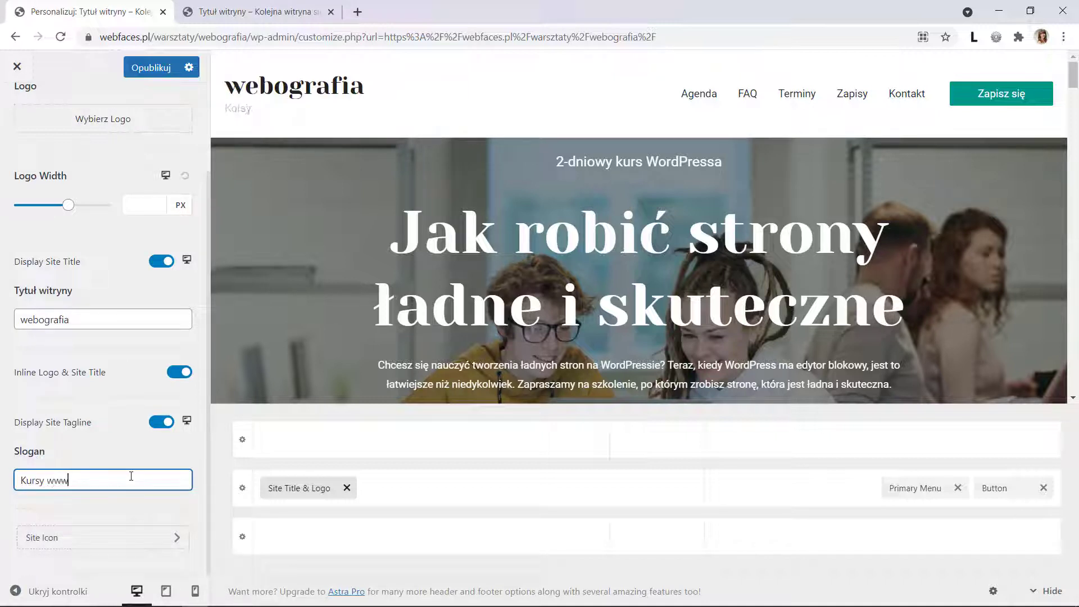
pyautogui.write(' dla zabieganych')
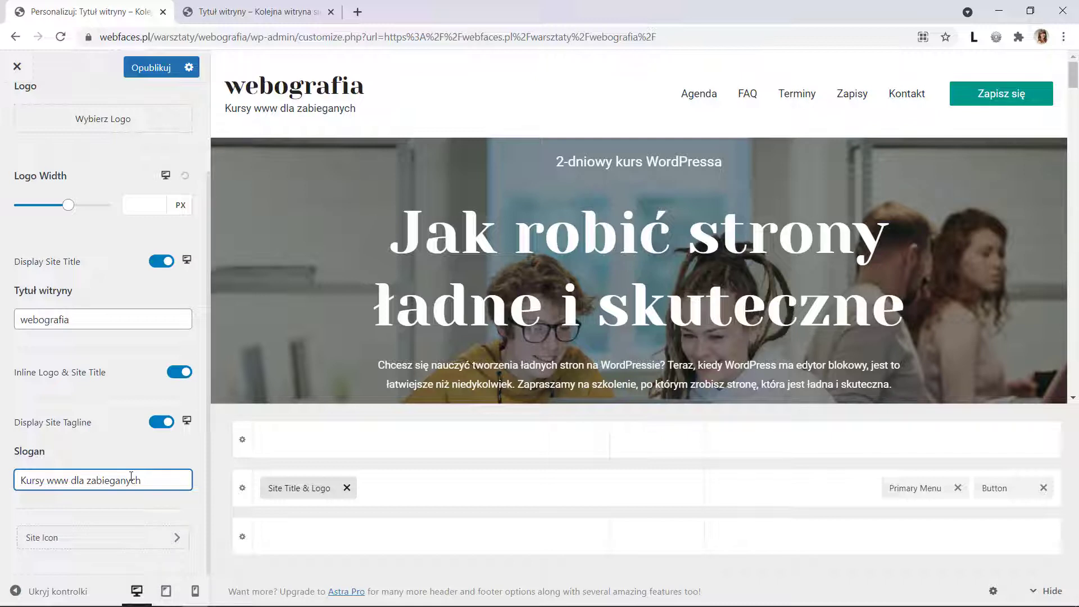
# Step: In the logo's design settings, set the title font size to 26 px and the tagline font size to 12 px
pyautogui.scroll(3, 208, 172)
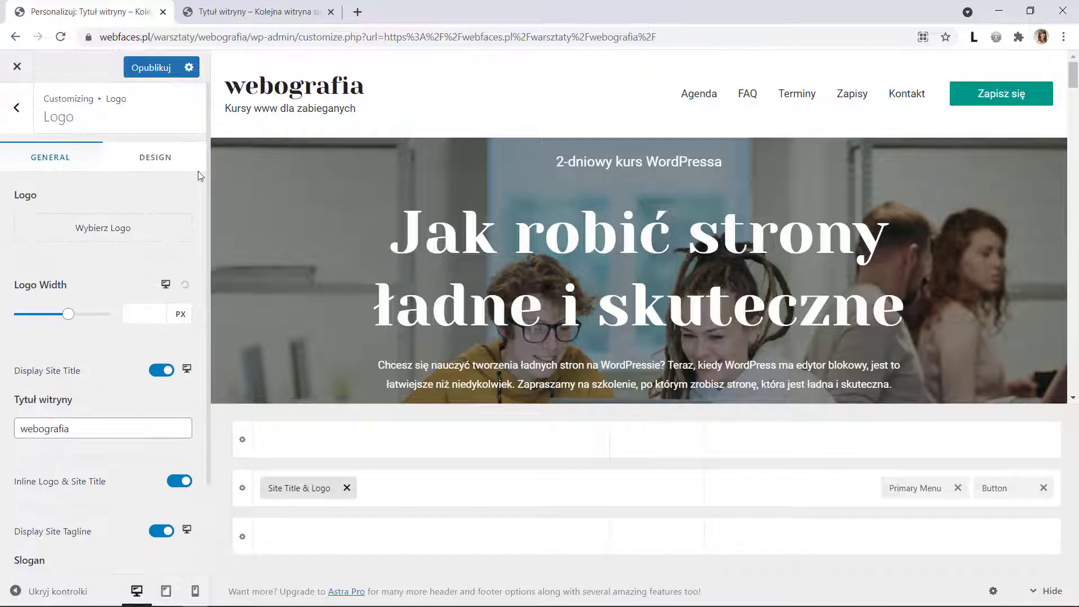
pyautogui.click(144, 163)
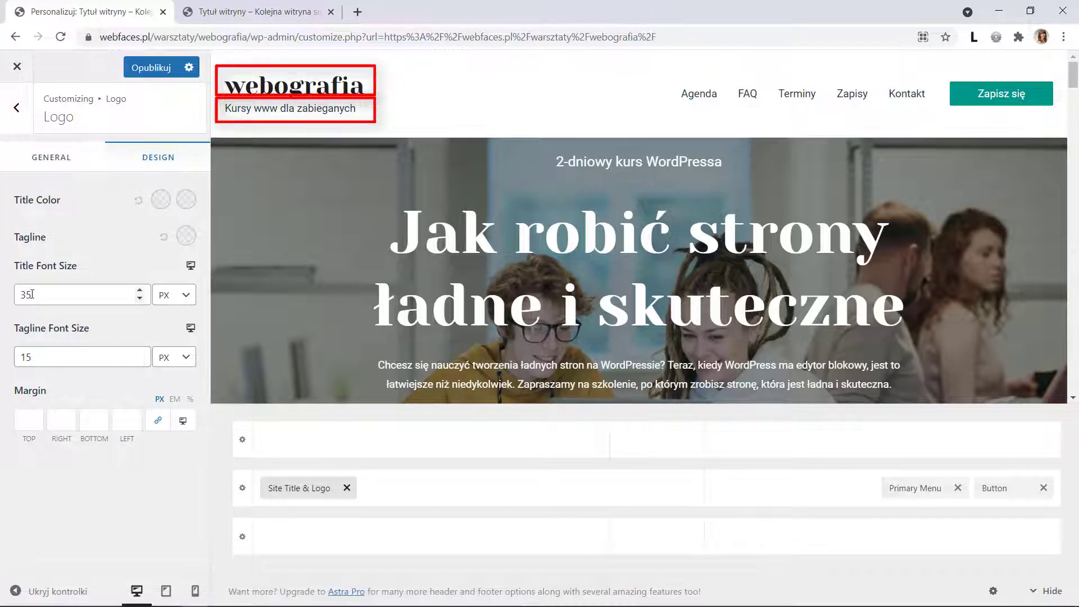
pyautogui.moveTo(33, 292); pyautogui.dragTo(17, 293)
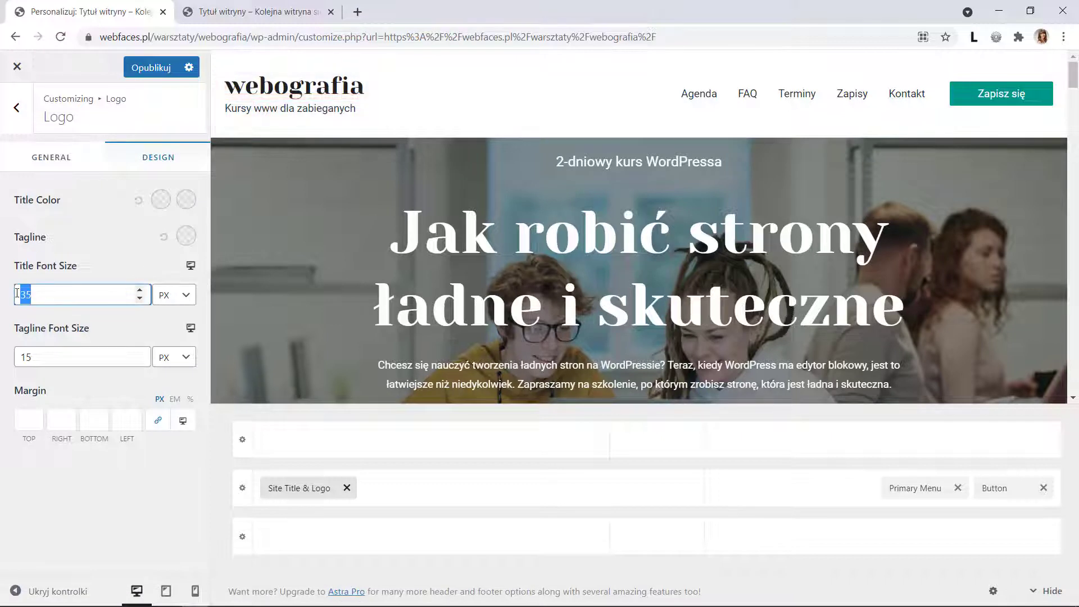
pyautogui.write('26')
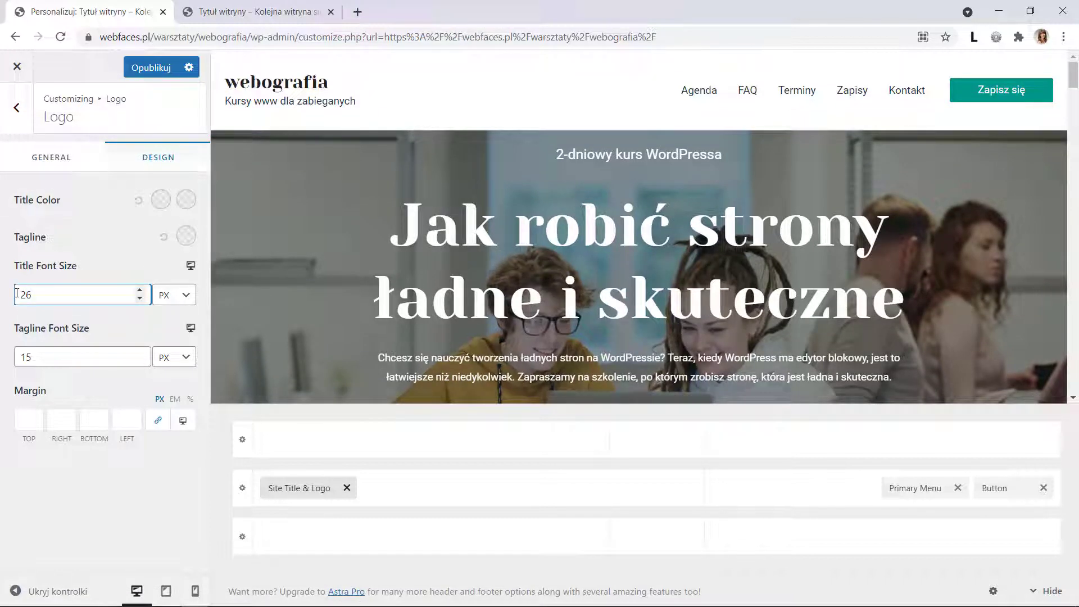
pyautogui.moveTo(33, 358); pyautogui.dragTo(8, 358)
pyautogui.write('12')
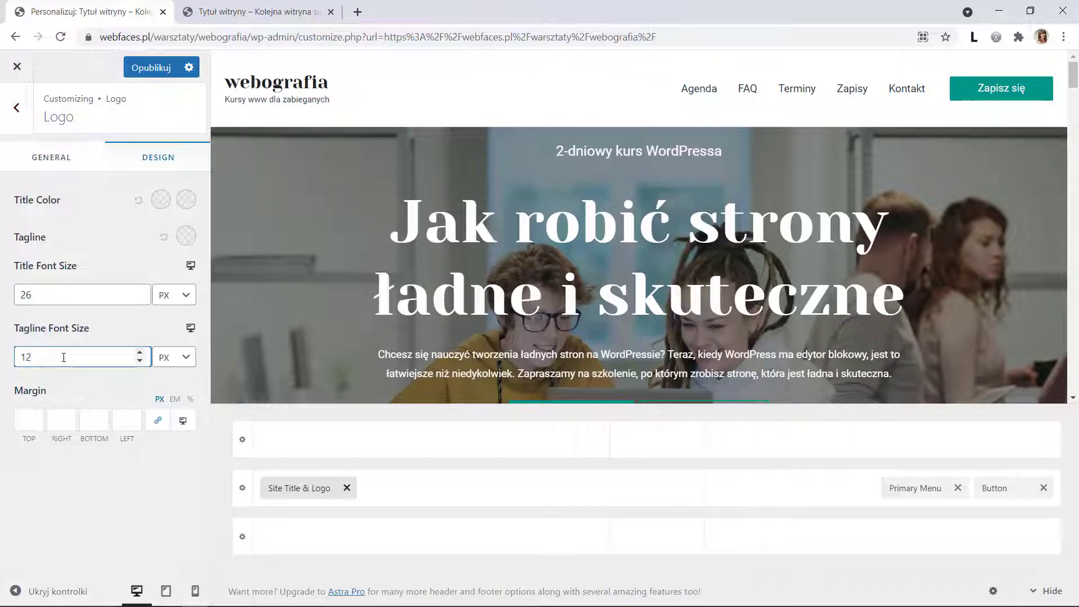
# Step: Adjust the title font size to 25 px and the tagline font size to 15 px, and publish the changes
pyautogui.click(139, 298)
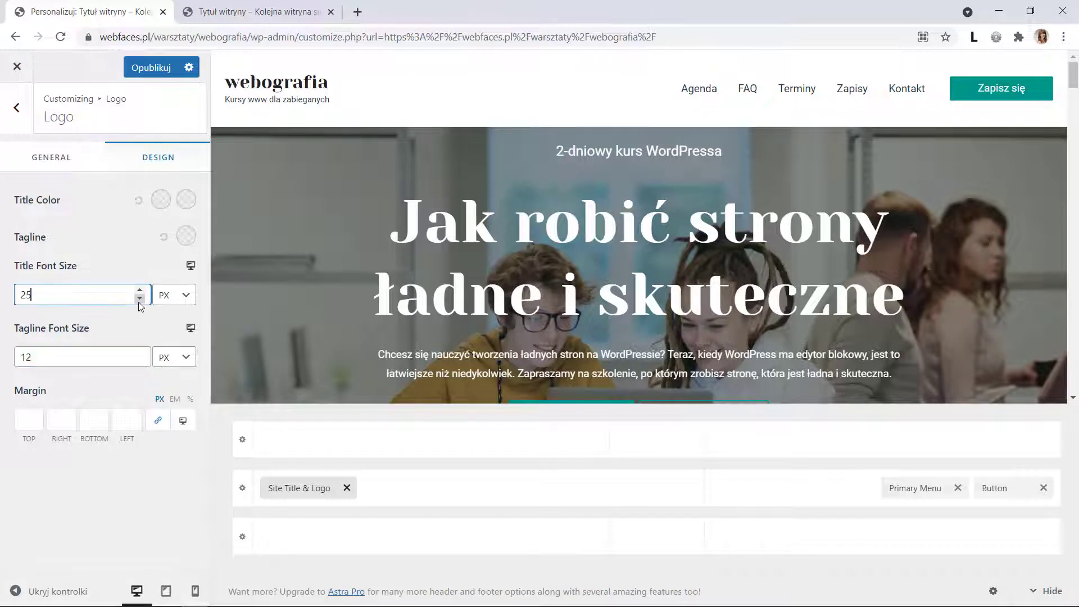
pyautogui.click(140, 353)
pyautogui.click(140, 353)
pyautogui.click(140, 353)
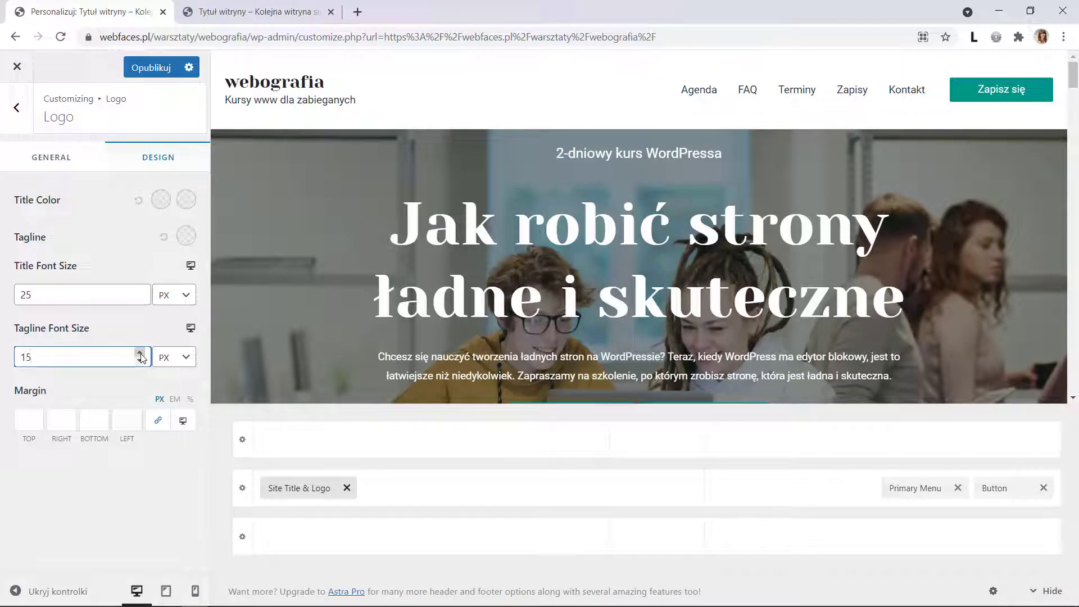
pyautogui.click(153, 68)
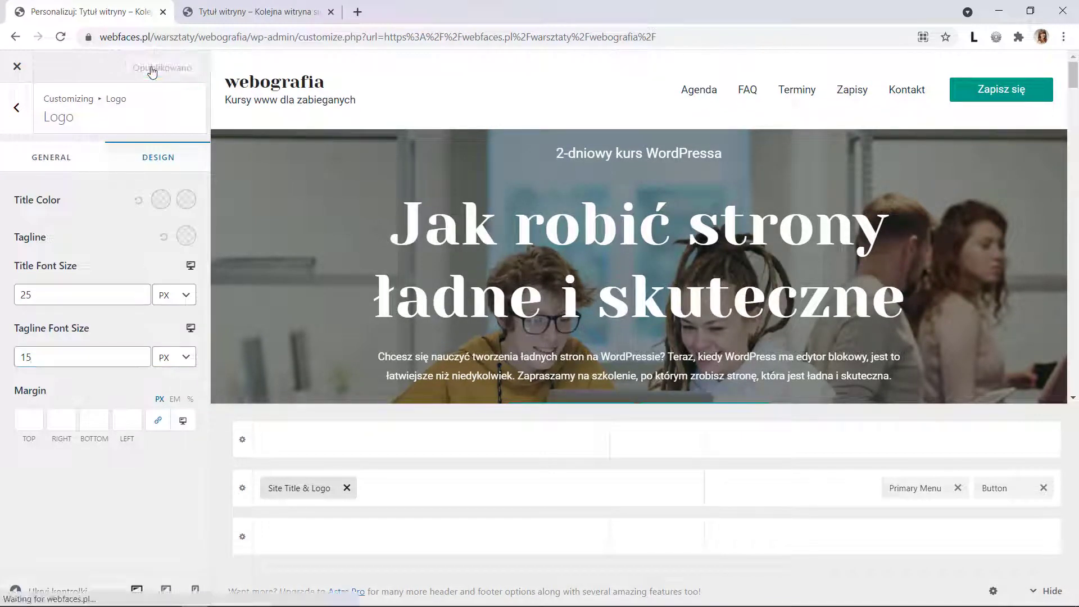
# Step: Close the Customizer and open the account's profile page on coolors.co in a new tab
pyautogui.click(17, 66)
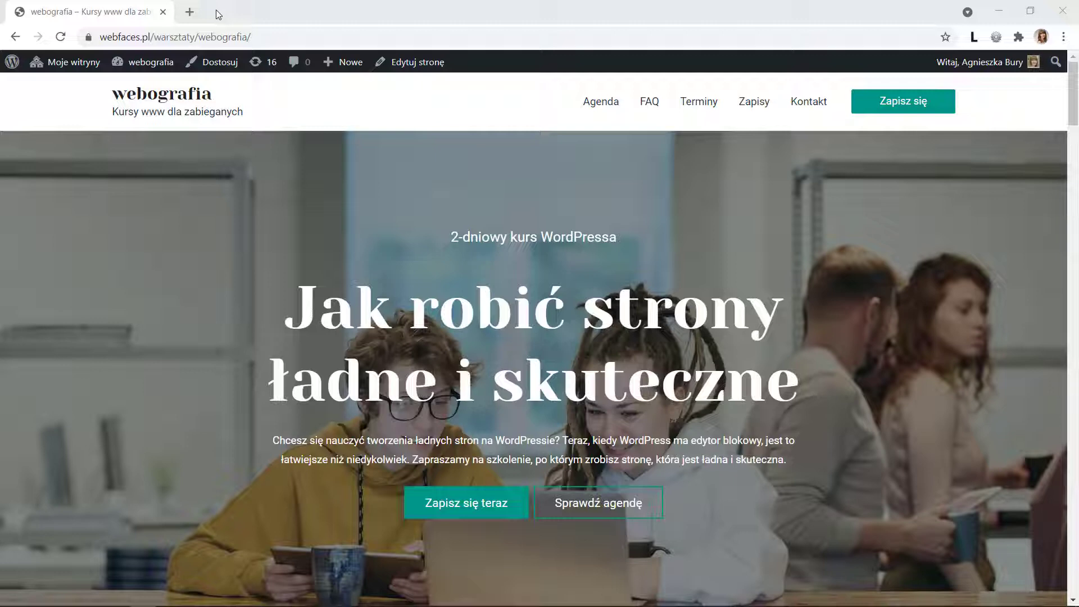
pyautogui.click(190, 12)
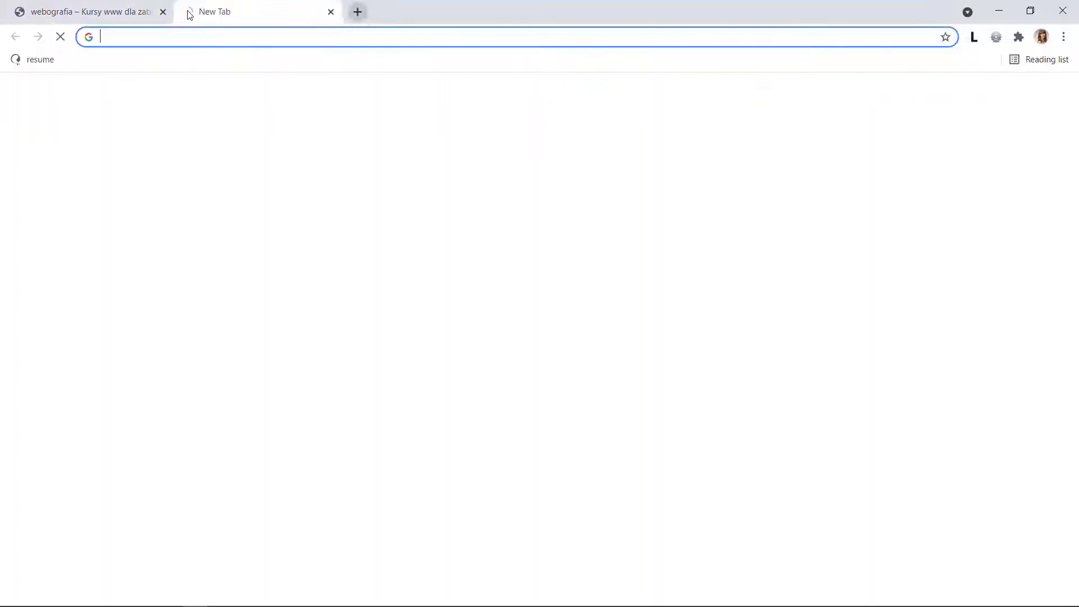
pyautogui.write('coolors.co')
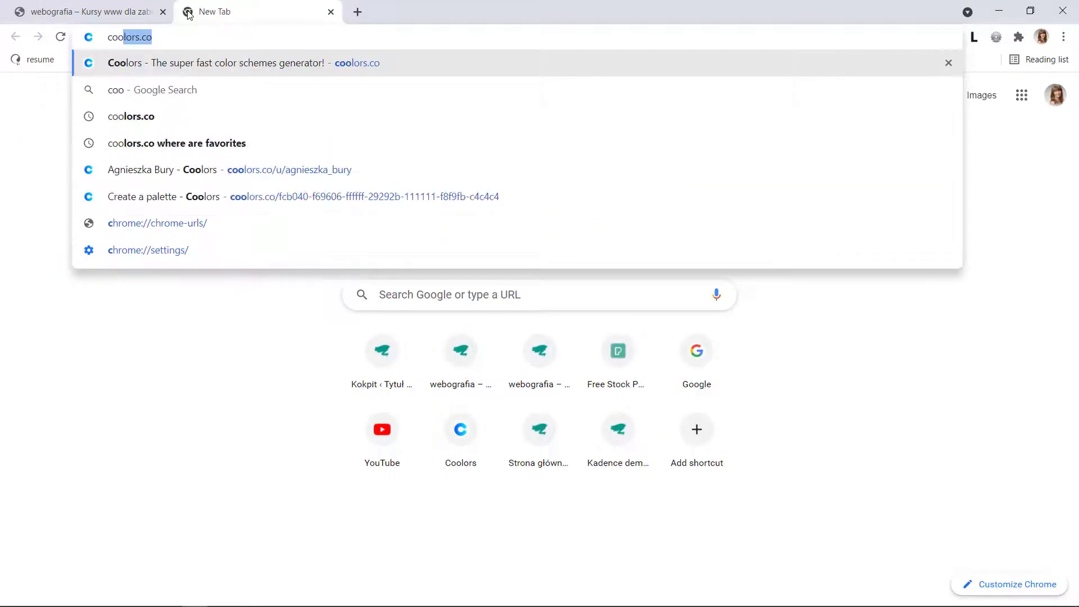
pyautogui.press('Return')
pyautogui.moveTo(1048, 70)
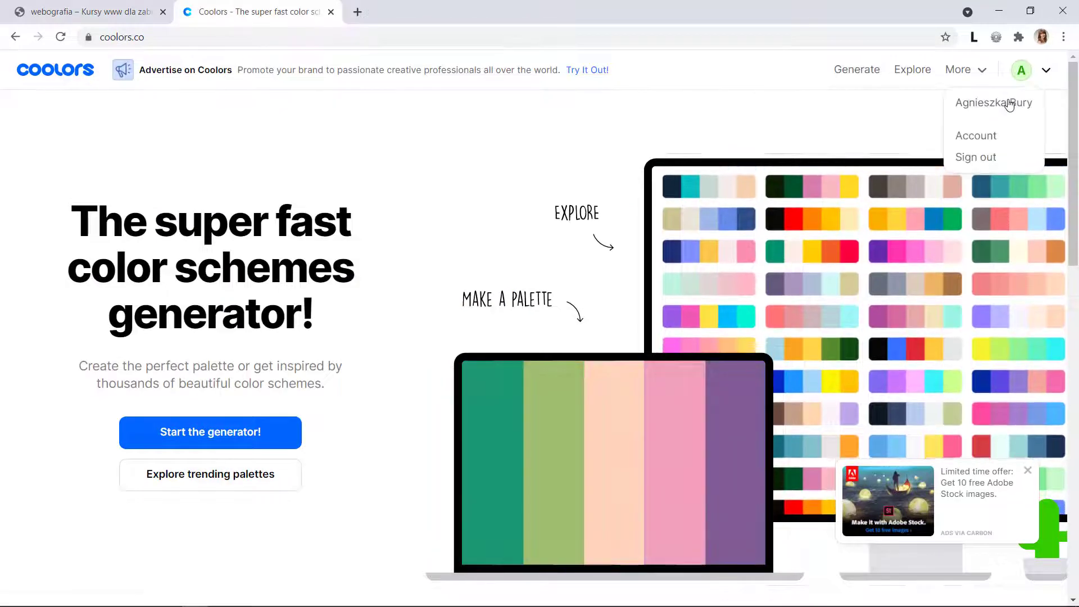
pyautogui.click(970, 103)
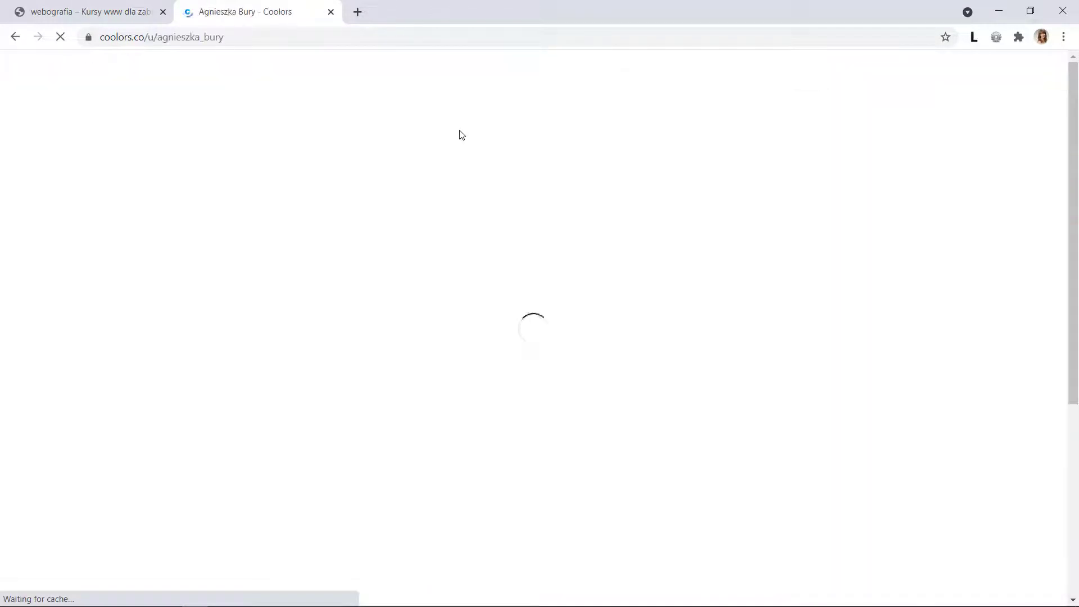
# Step: Open the saved color palette and copy the Persian Green color code 009688
pyautogui.click(369, 509)
pyautogui.click(360, 377)
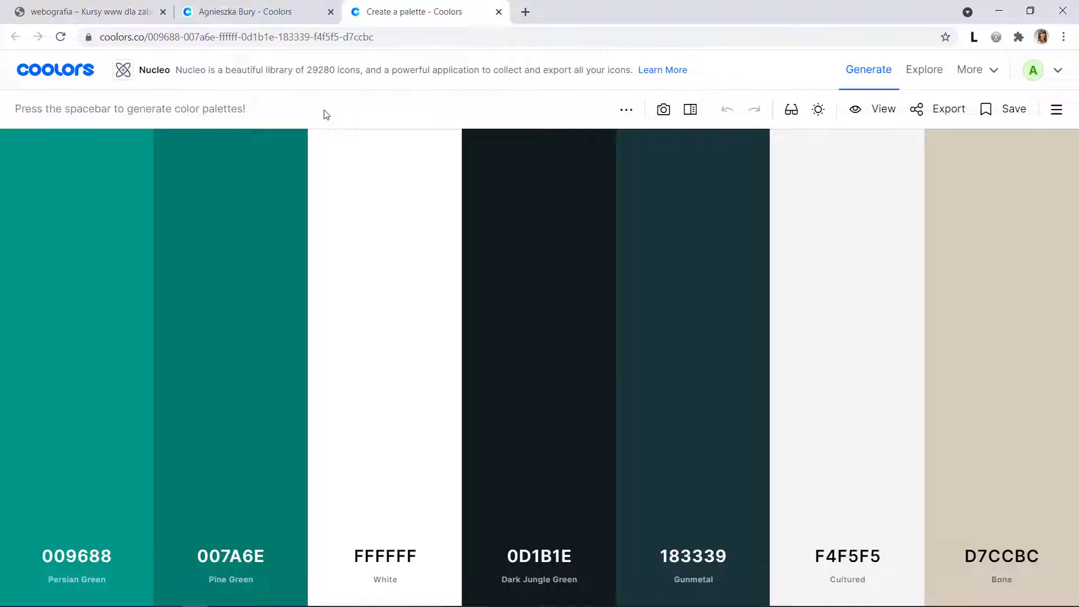
pyautogui.click(77, 434)
# Step: Open logomakr.com in a new tab and start a new design
pyautogui.click(524, 12)
pyautogui.write('logomakr')
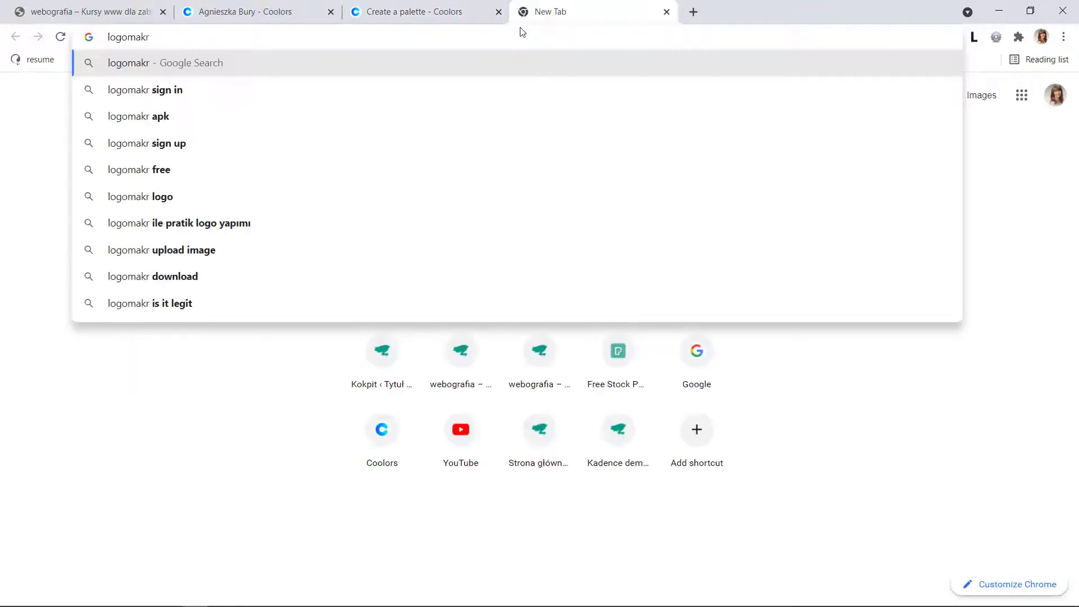
pyautogui.write('.com')
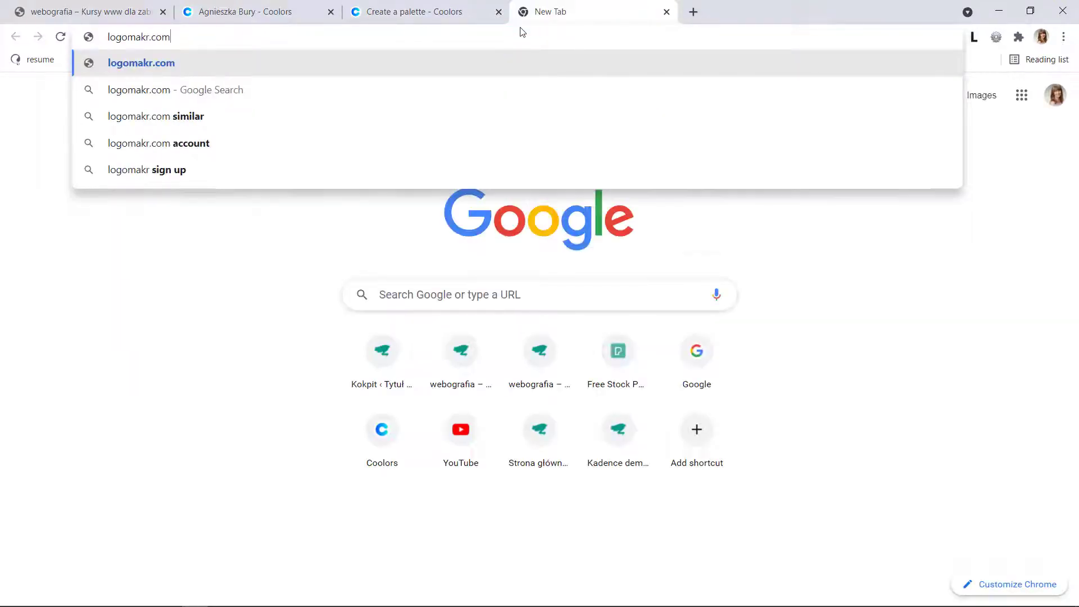
pyautogui.press('Return')
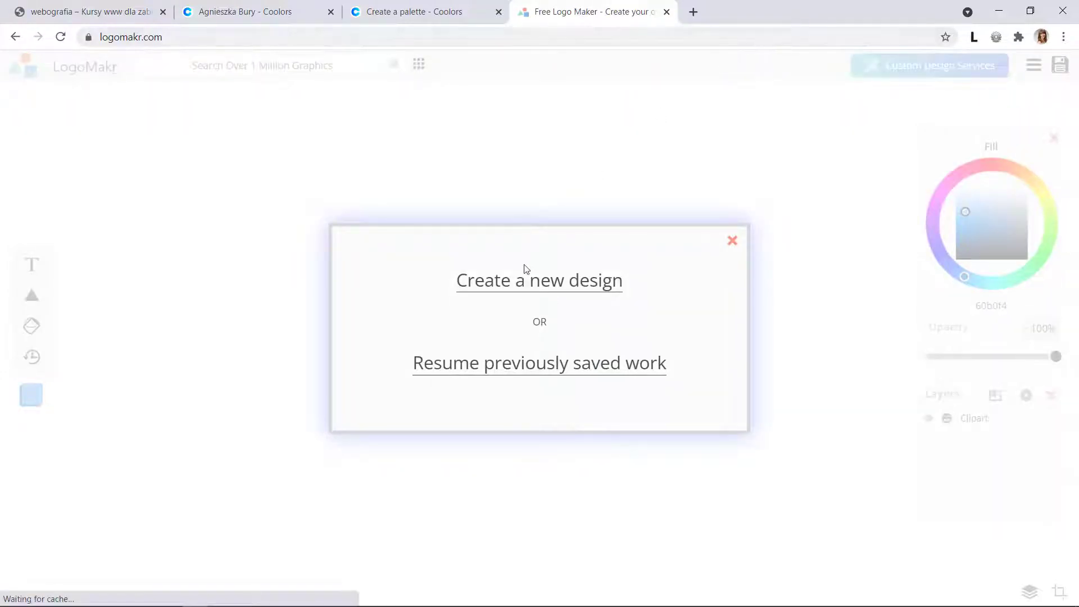
pyautogui.click(513, 291)
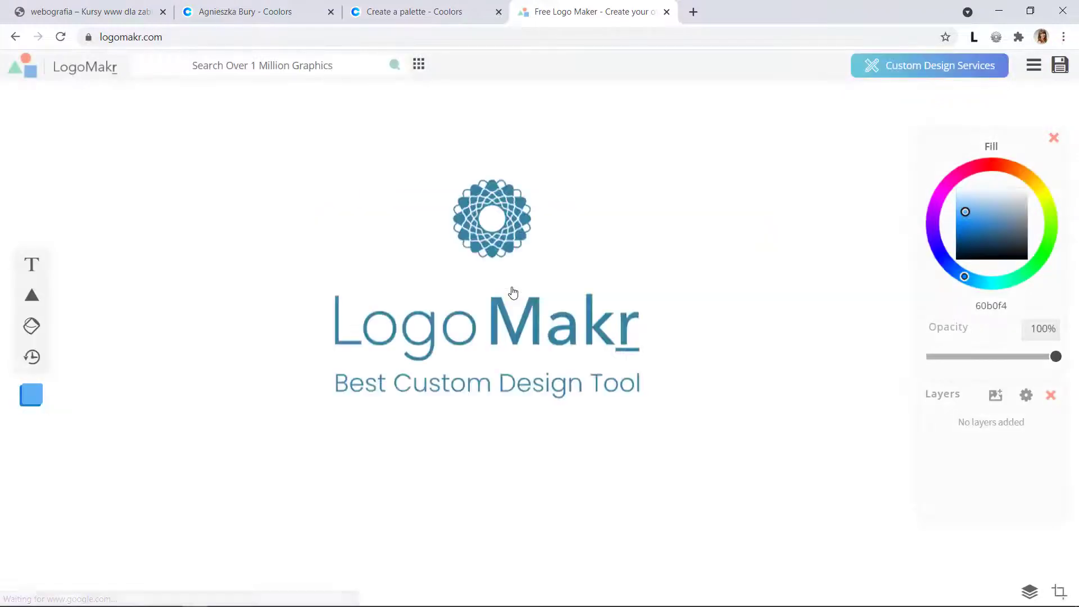
# Step: Add the pink brush-stroke graphic from the graphics library and set its fill color to 009688
pyautogui.click(254, 67)
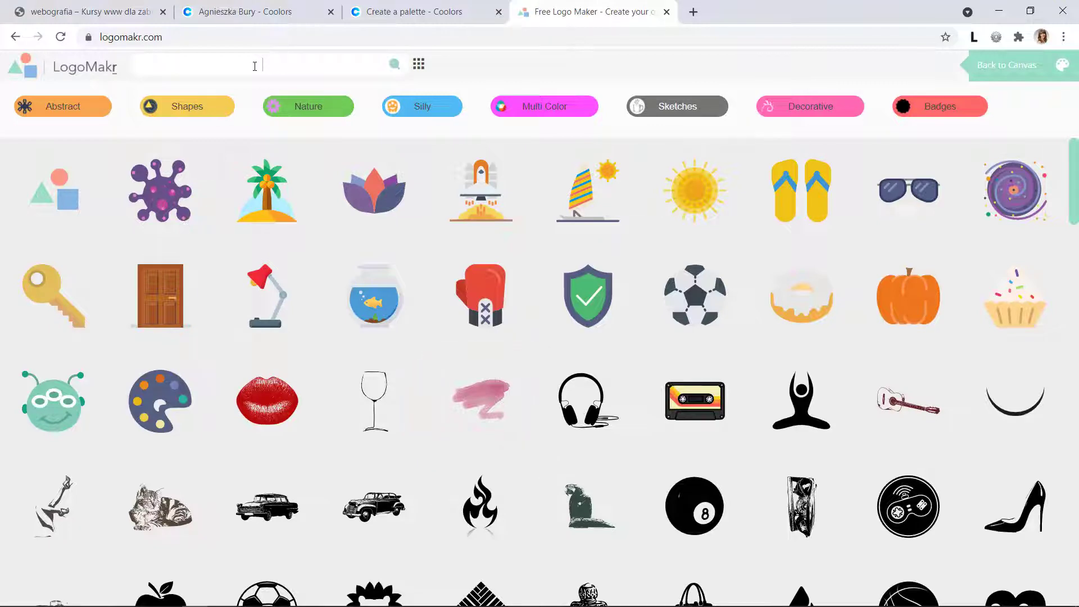
pyautogui.click(486, 409)
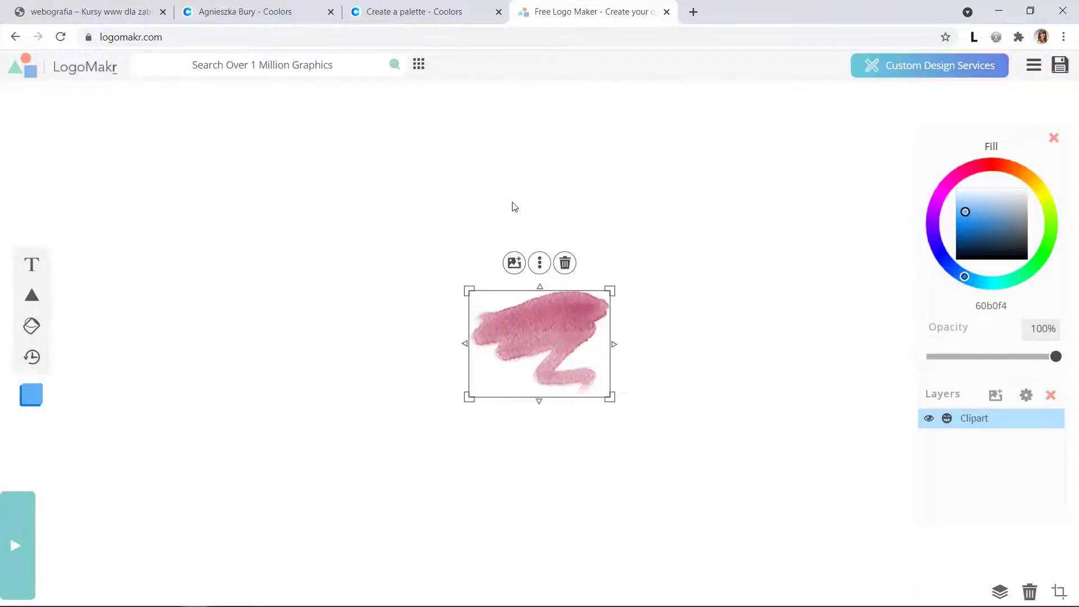
pyautogui.click(540, 335)
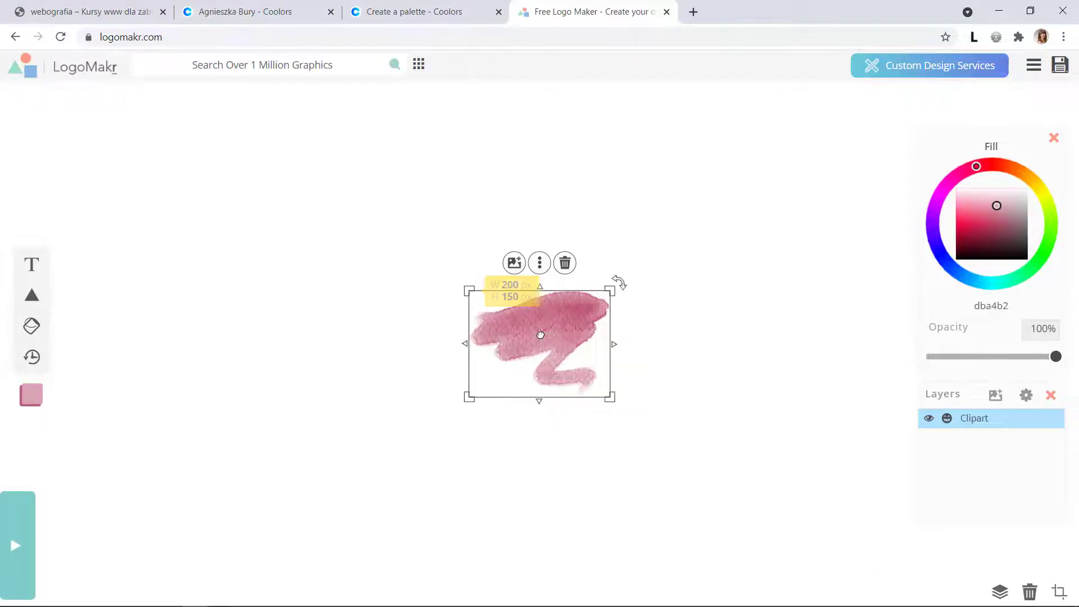
pyautogui.moveTo(938, 264)
pyautogui.mouseDown()
pyautogui.moveTo(936, 245)
pyautogui.moveTo(941, 256)
pyautogui.mouseUp()
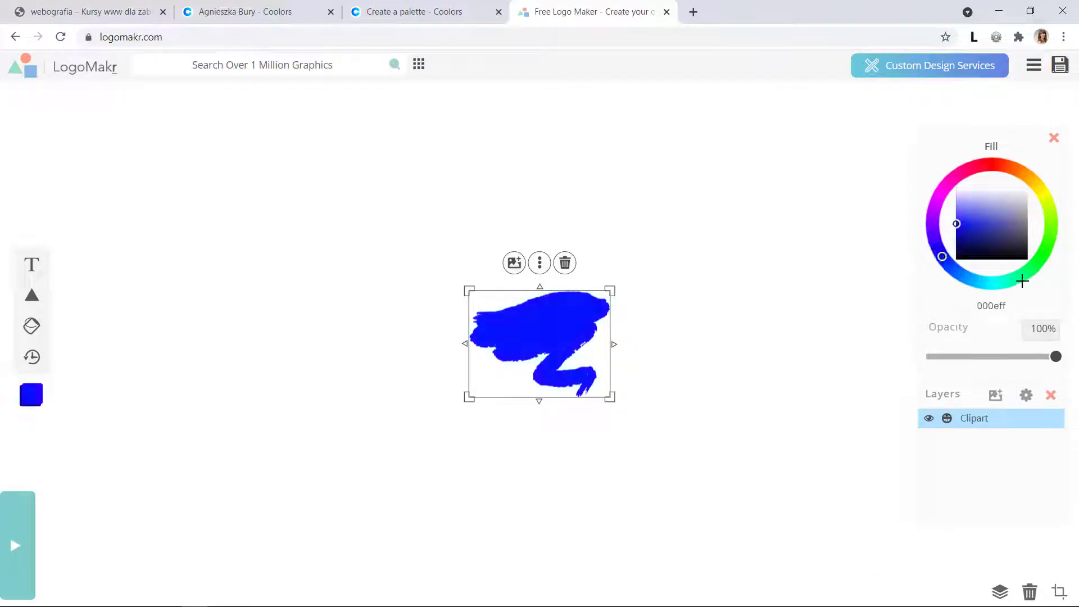
pyautogui.click(1019, 276)
pyautogui.doubleClick(979, 305)
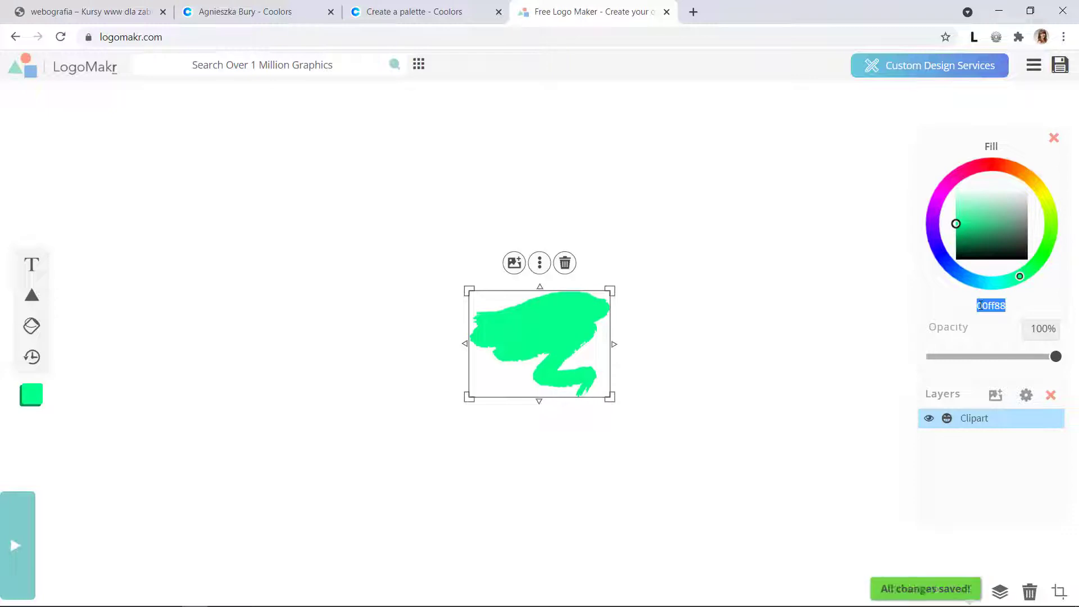
pyautogui.hotkey('ctrl', 'v')
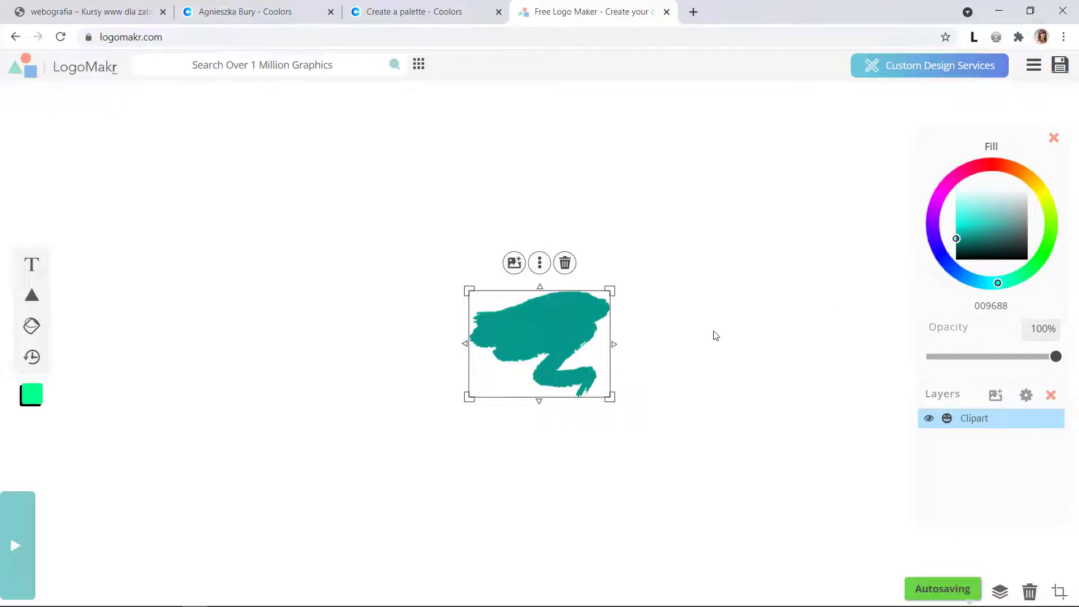
pyautogui.click(716, 336)
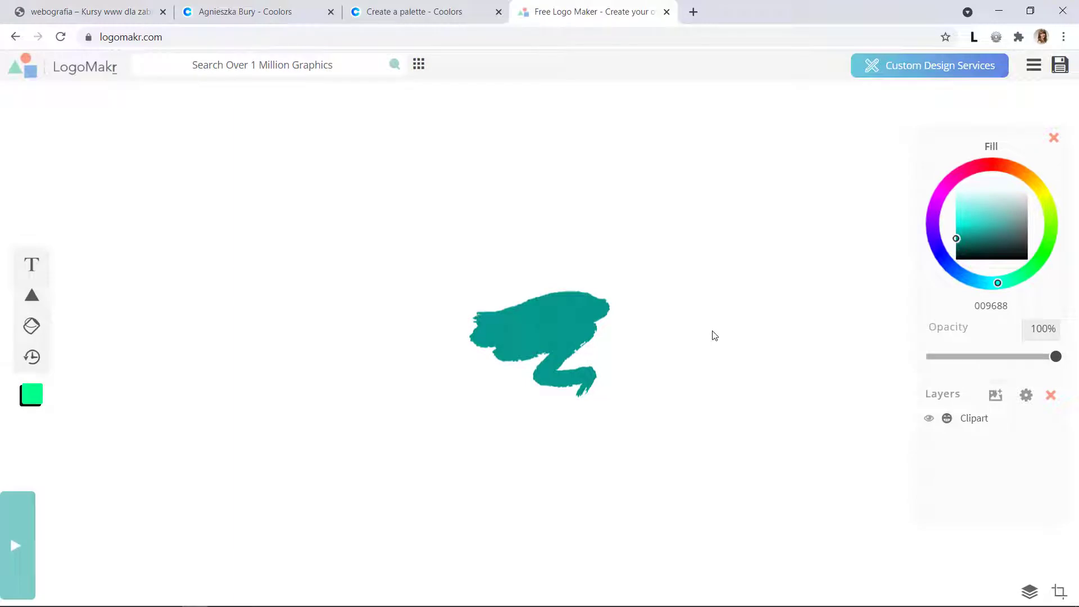
# Step: Crop the canvas to the bounds of the brush-stroke graphic
pyautogui.click(973, 418)
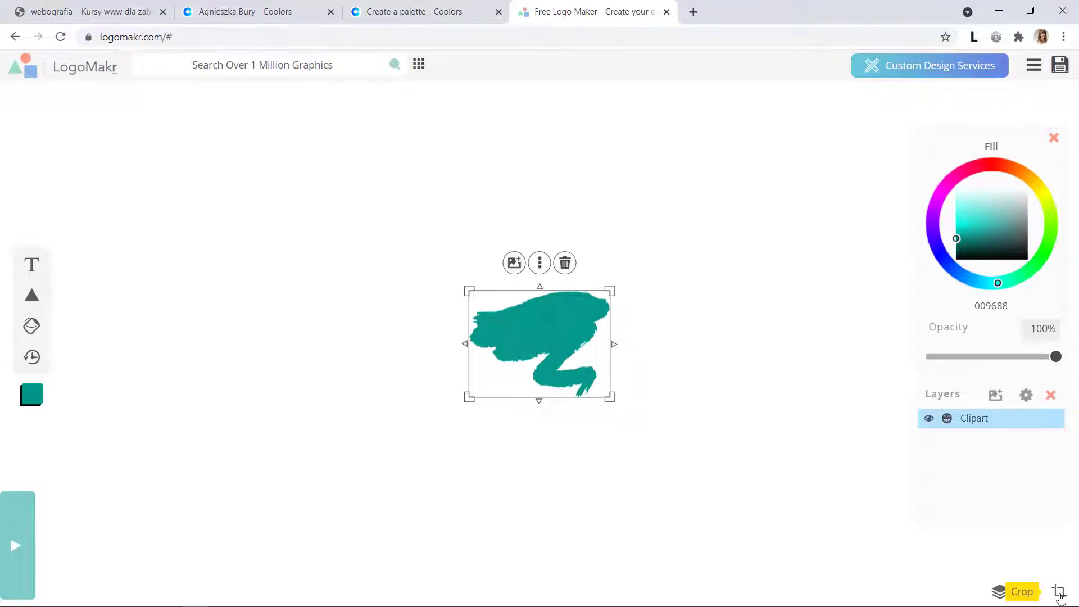
pyautogui.click(1058, 592)
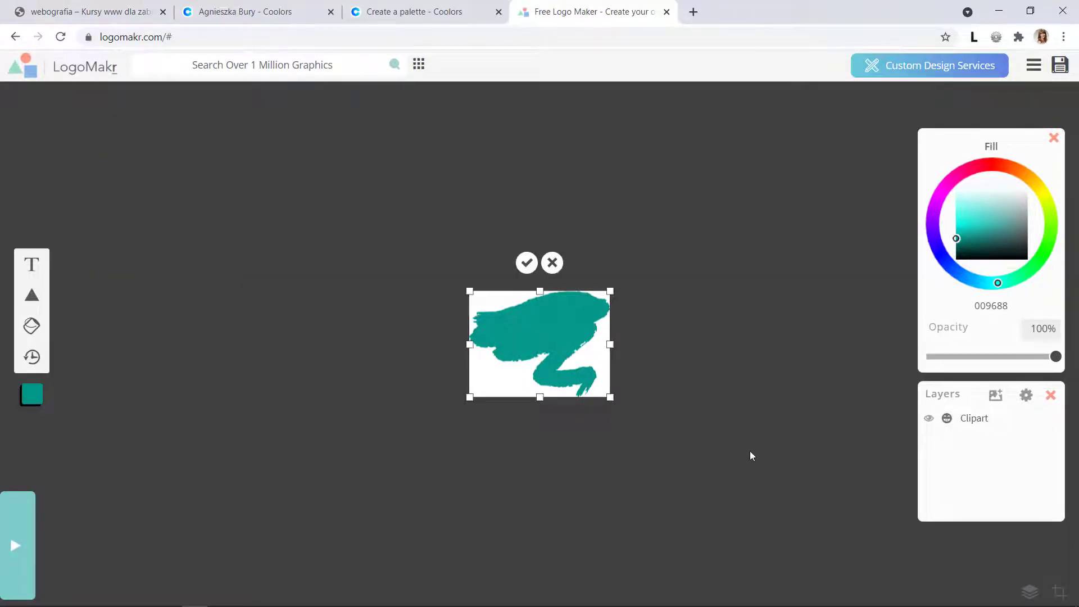
pyautogui.click(528, 262)
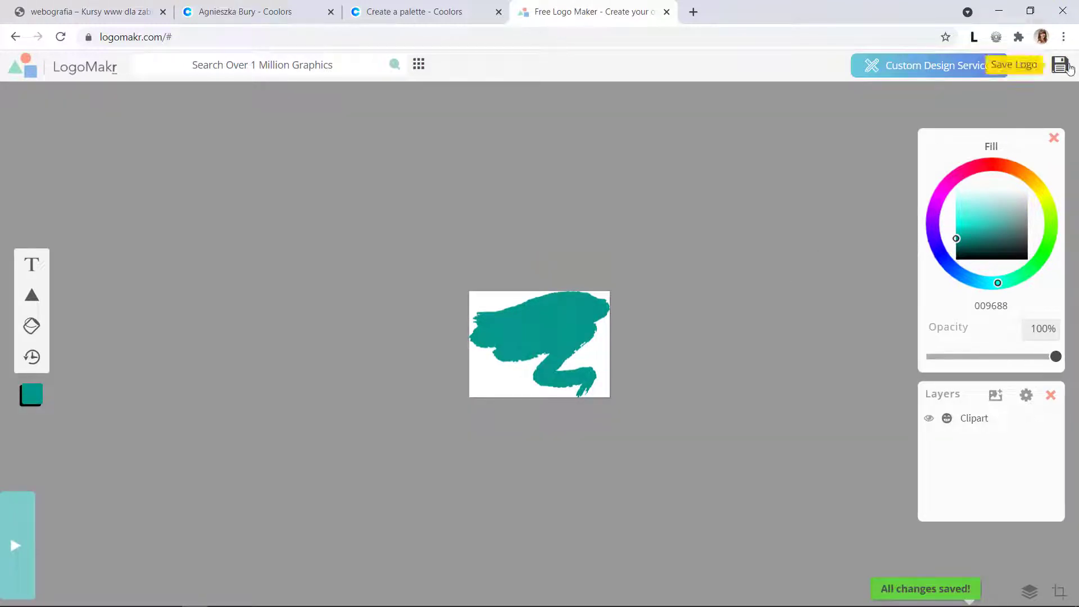
# Step: Save the logo and download it as the free low-resolution file
pyautogui.click(1069, 67)
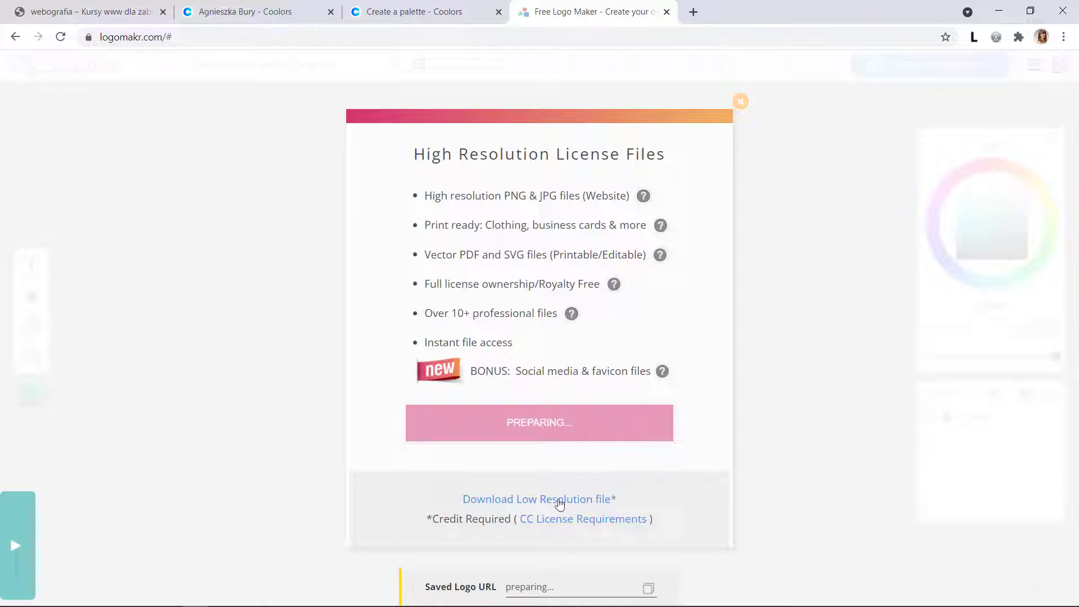
pyautogui.click(559, 504)
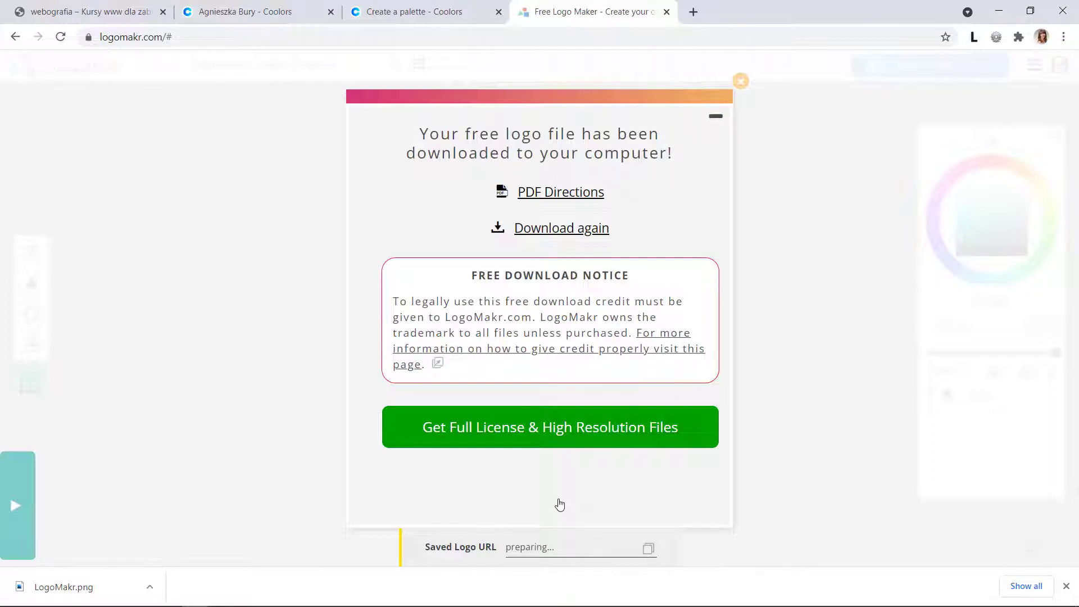
# Step: Review the credit requirements for the free logo and the options for downloading the high-resolution license files
pyautogui.click(540, 354)
pyautogui.moveTo(1071, 109); pyautogui.dragTo(1076, 243)
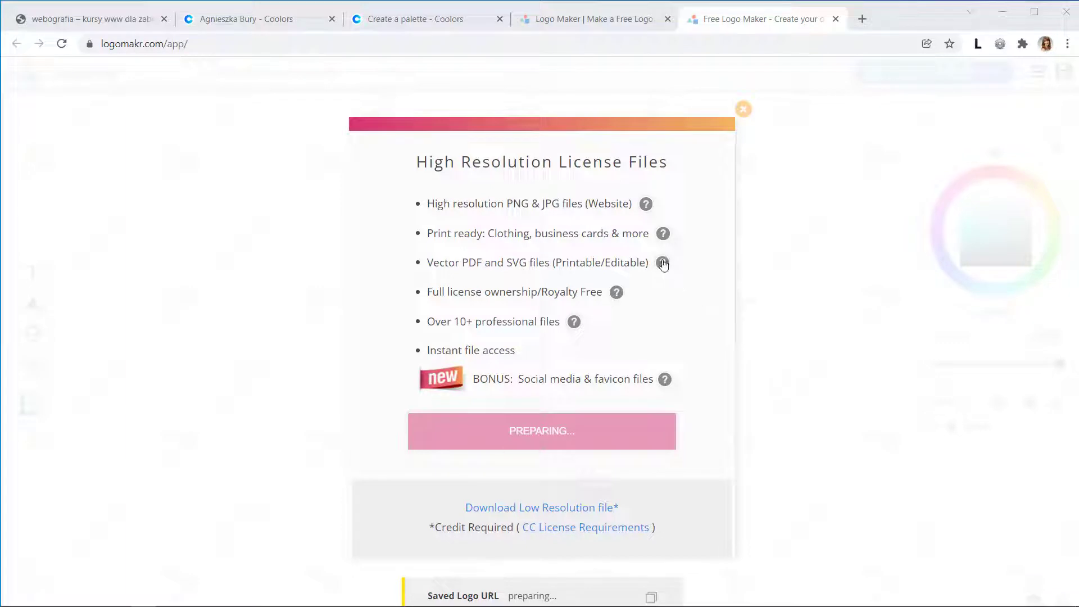
pyautogui.moveTo(663, 264)
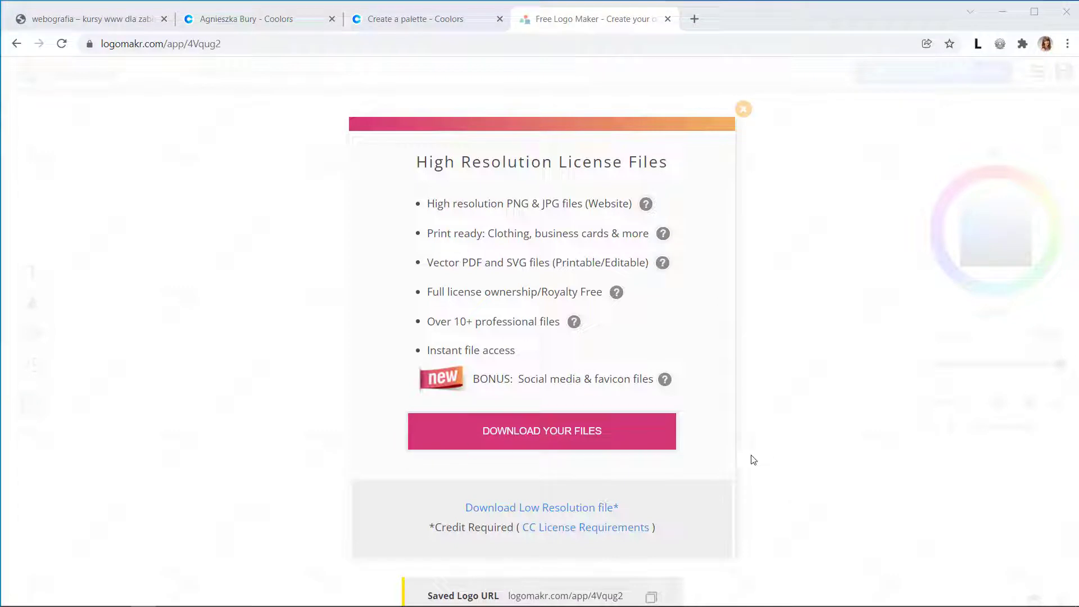
pyautogui.click(655, 443)
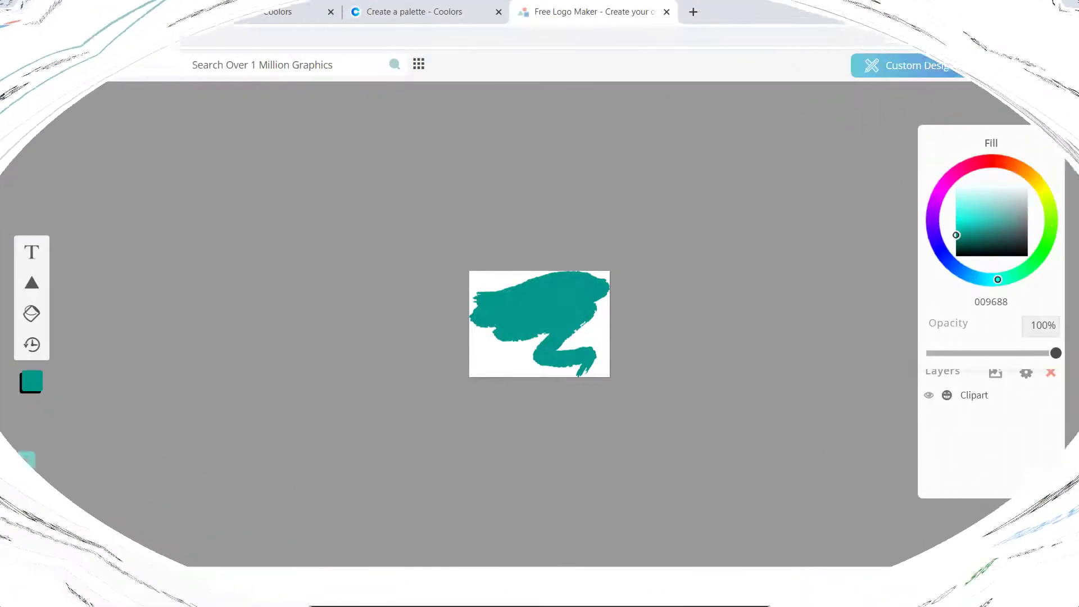
# Step: Show the downloaded LogoMakr file in its folder and rename it to "webografia-logo"
pyautogui.click(150, 587)
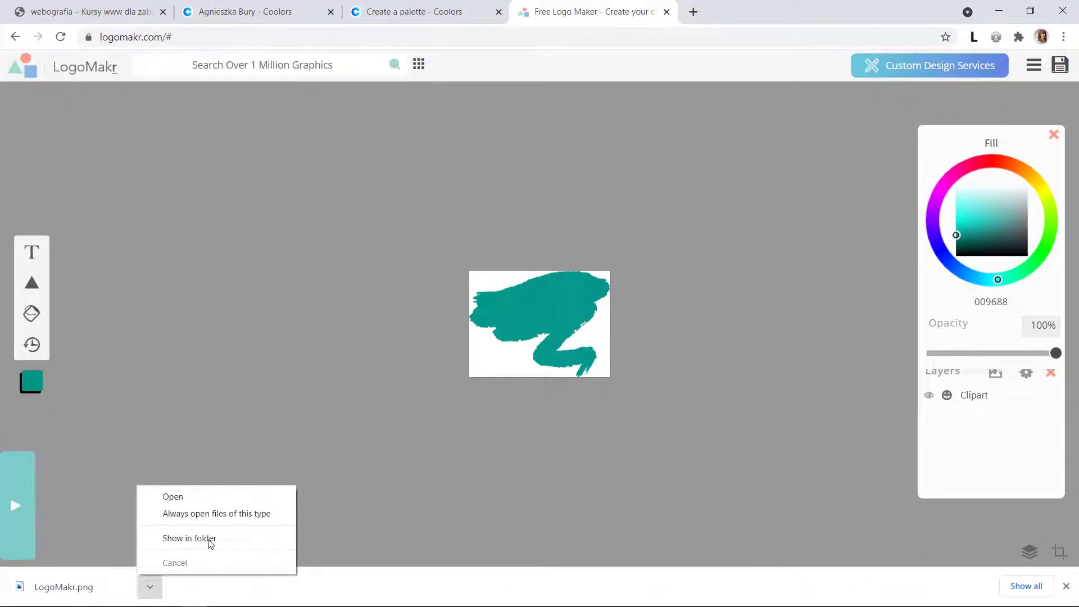
pyautogui.click(189, 538)
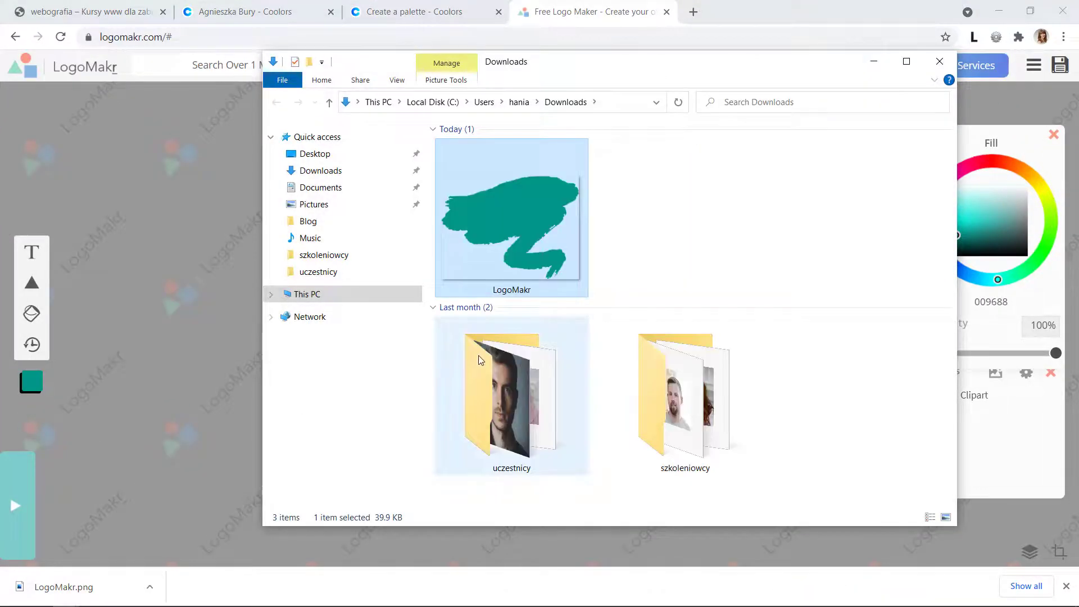
pyautogui.rightClick(520, 255)
pyautogui.click(579, 576)
pyautogui.write('webografia-logo')
pyautogui.press('Return')
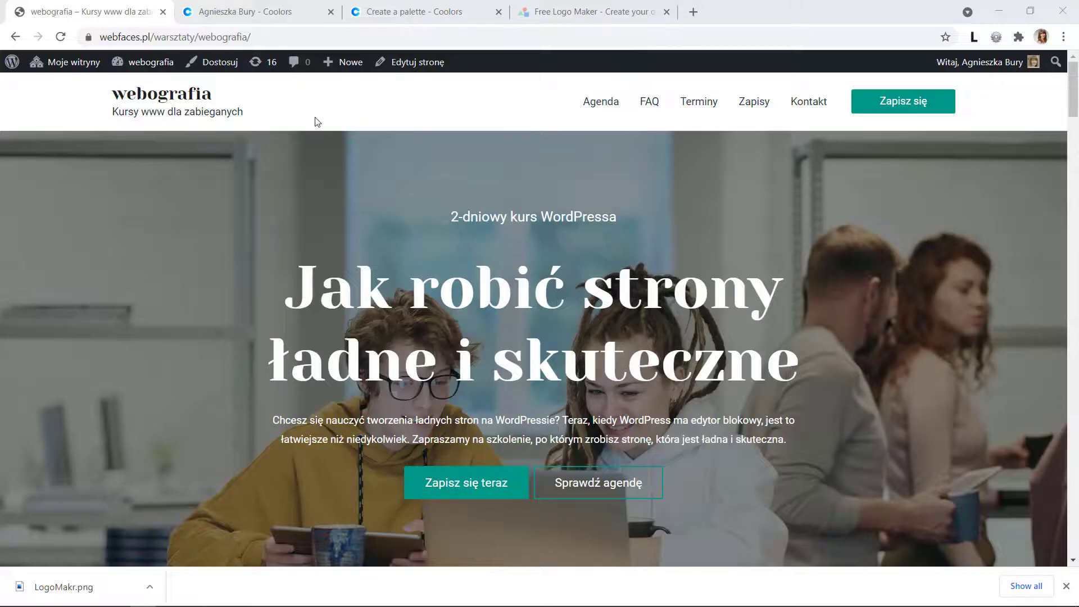
# Step: Customize the webografia site again and open the logo image selection in the Header Builder's Site Title & Logo settings
pyautogui.click(217, 64)
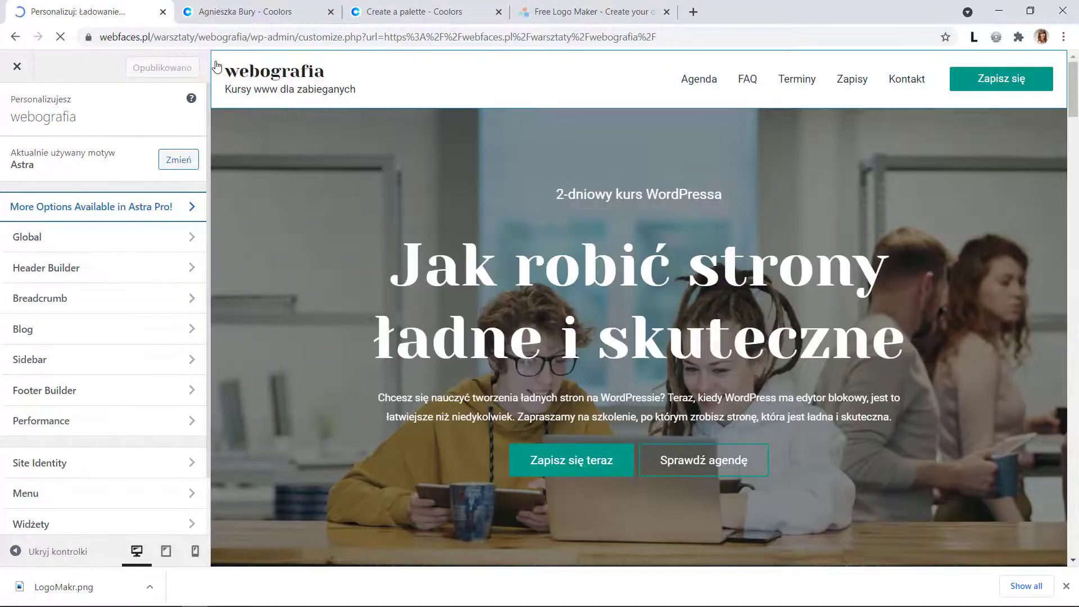
pyautogui.click(123, 278)
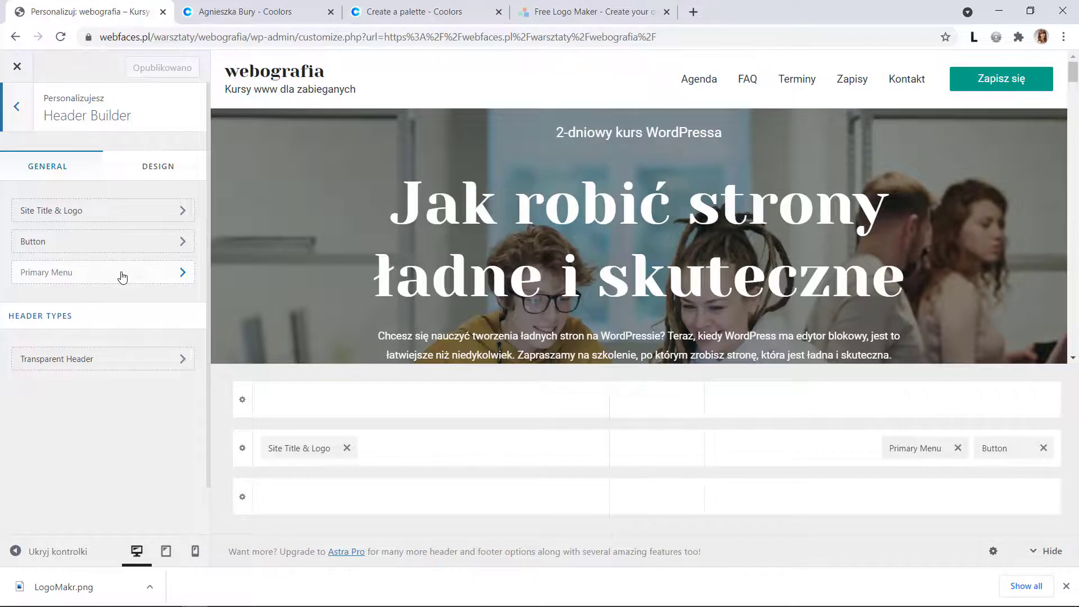
pyautogui.click(85, 211)
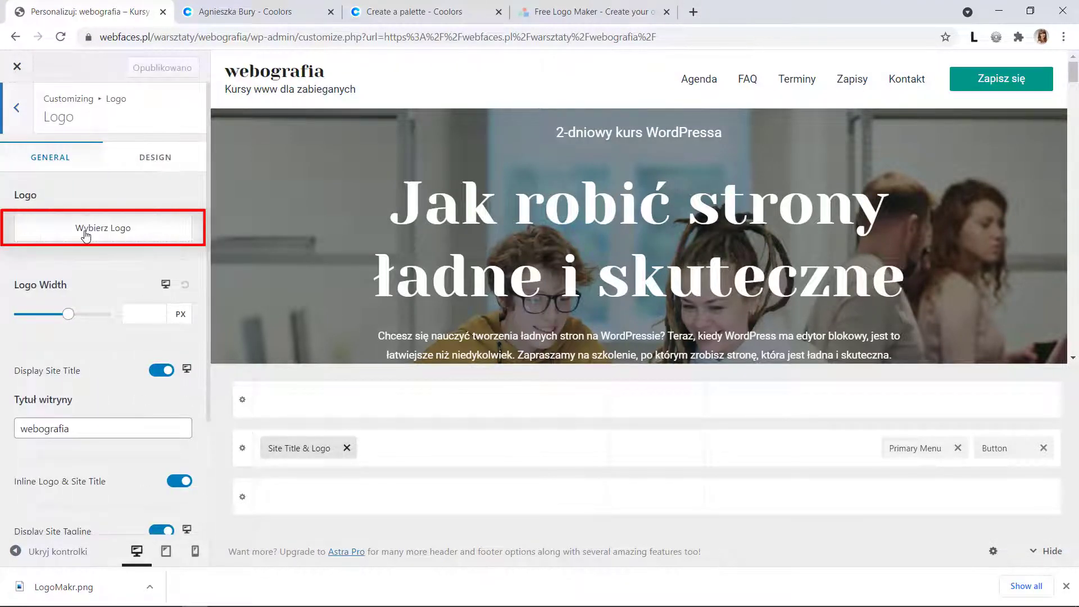
pyautogui.click(85, 236)
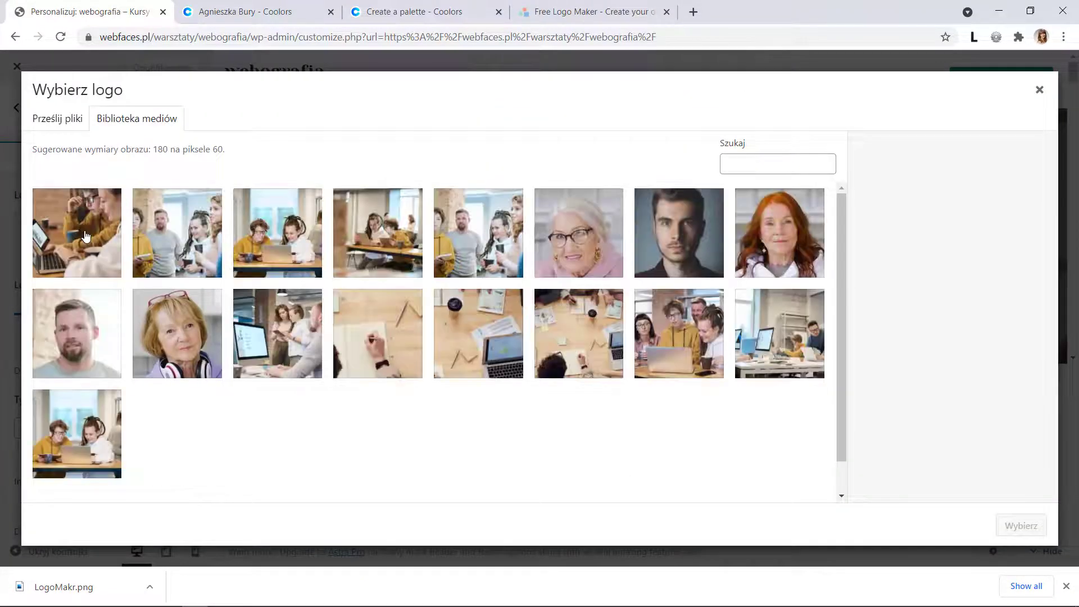
# Step: Upload webografia-logo.png with the alternative text "logo" and use it as the site logo without cropping
pyautogui.click(64, 118)
pyautogui.click(492, 327)
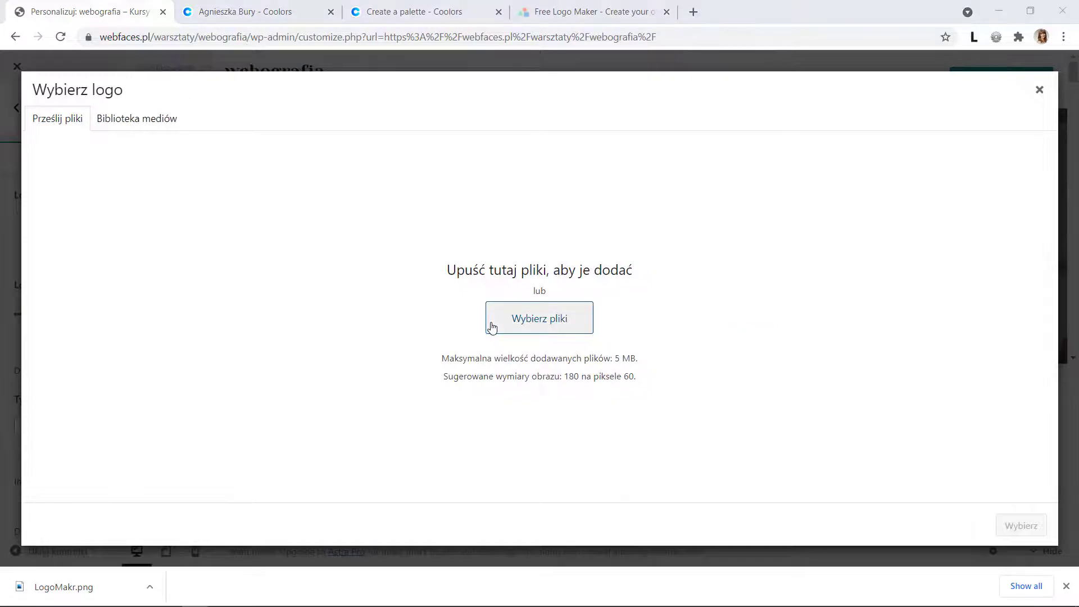
pyautogui.click(195, 120)
pyautogui.click(505, 315)
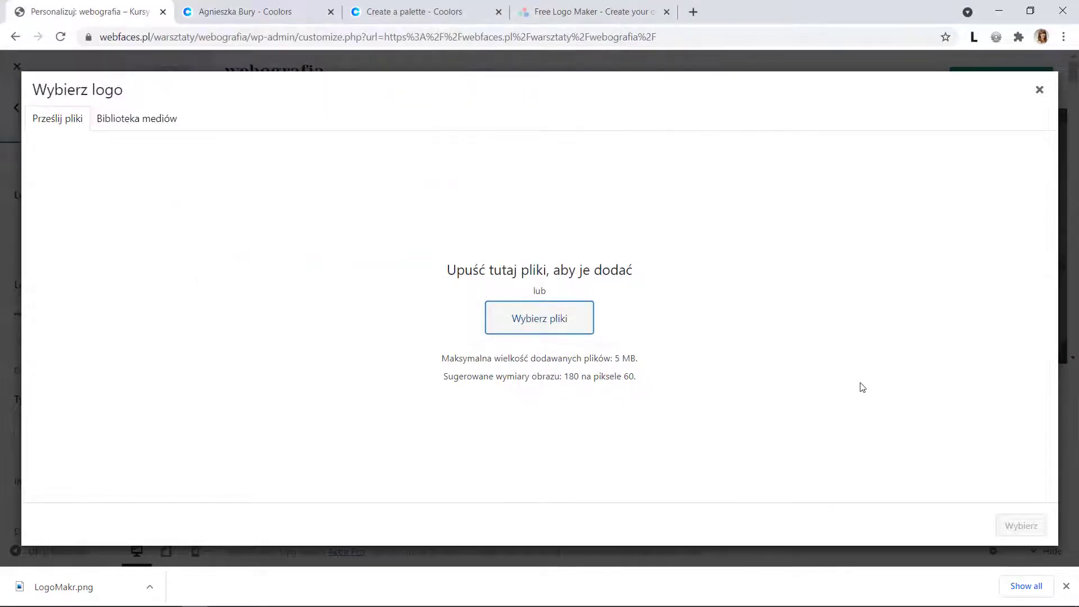
pyautogui.click(962, 315)
pyautogui.write('logo')
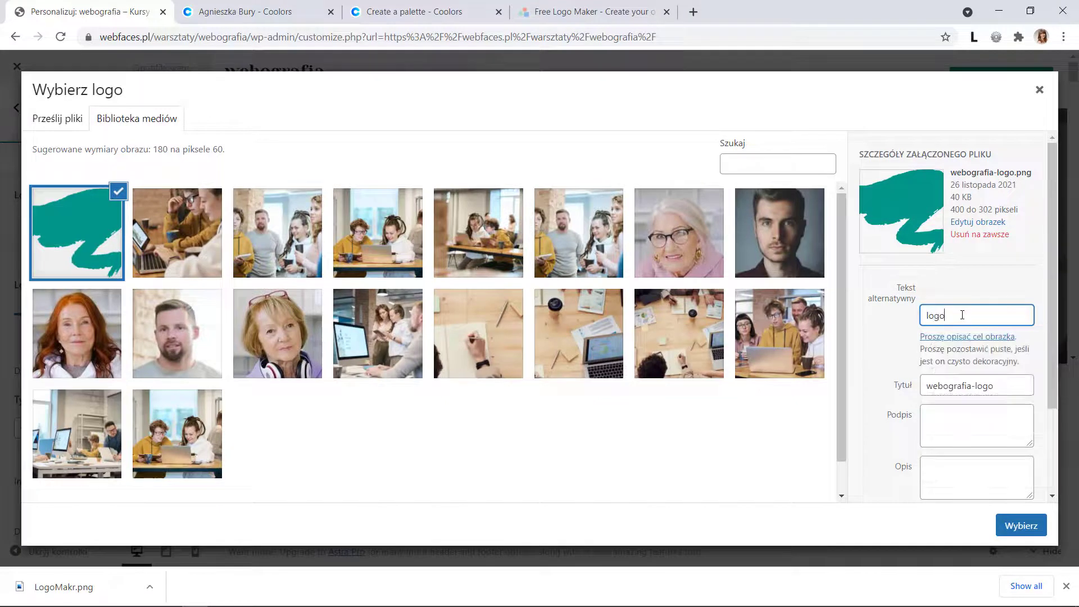
pyautogui.click(1017, 525)
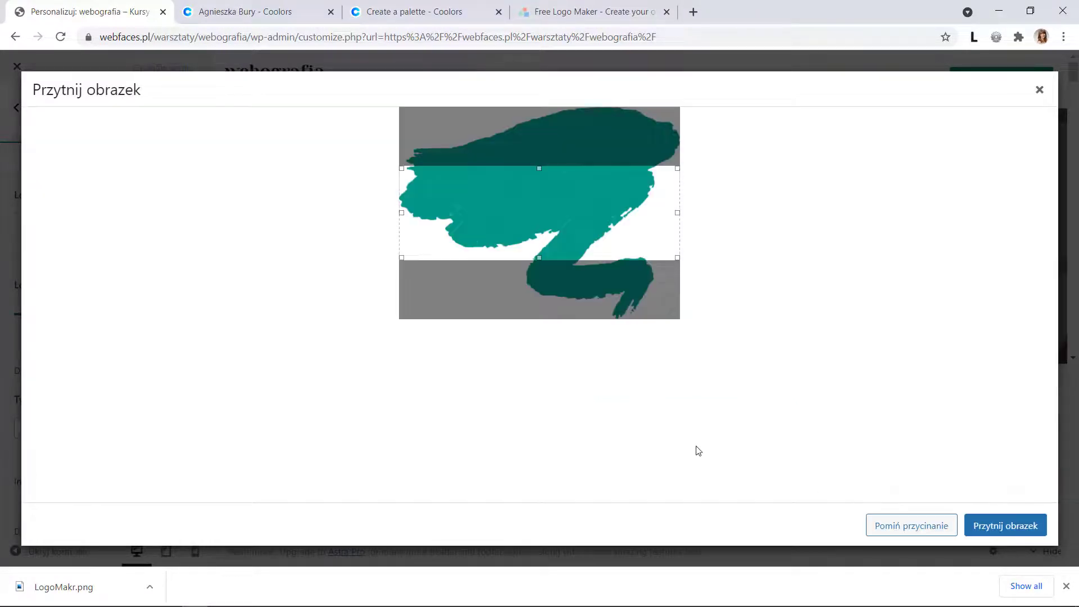
pyautogui.click(911, 525)
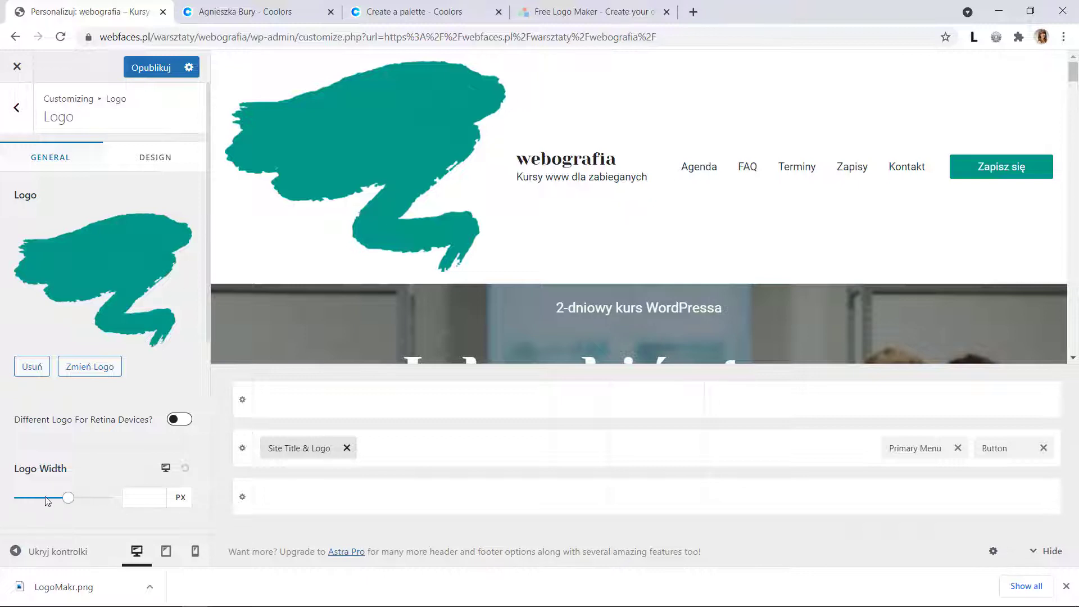
# Step: Set the logo width to 60 px, publish the change and return to the live site
pyautogui.moveTo(68, 498); pyautogui.dragTo(25, 500)
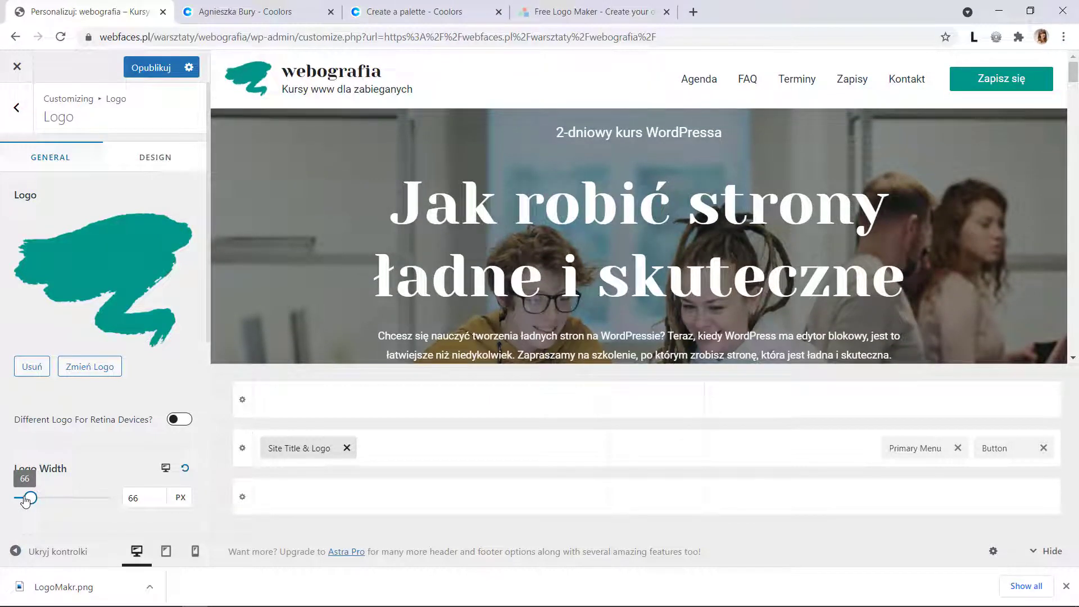
pyautogui.moveTo(25, 501); pyautogui.dragTo(24, 502)
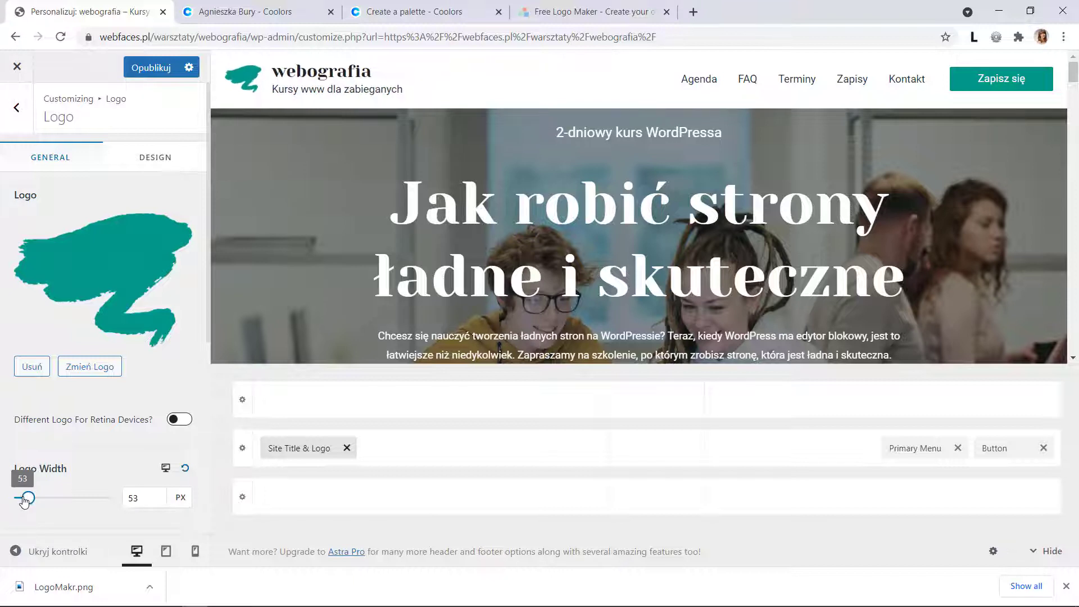
pyautogui.click(153, 498)
pyautogui.moveTo(150, 496); pyautogui.dragTo(119, 497)
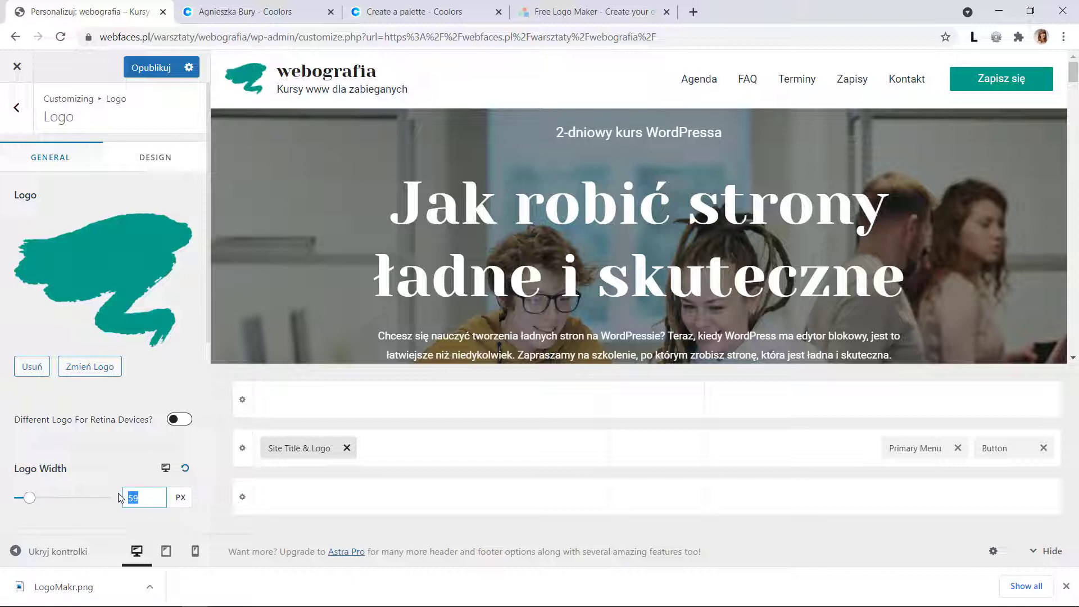
pyautogui.write('60')
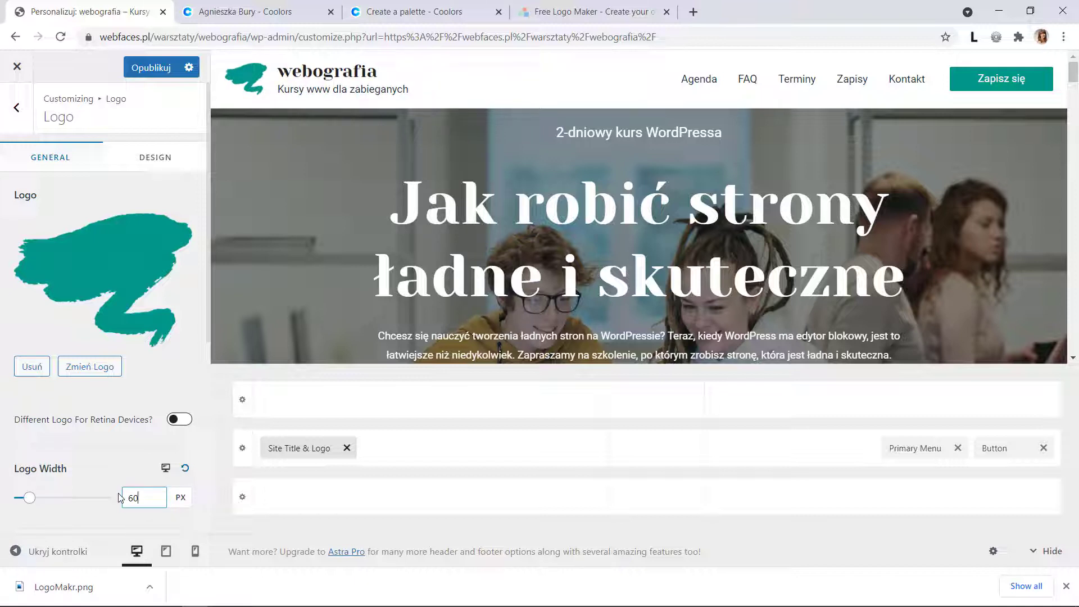
pyautogui.click(141, 67)
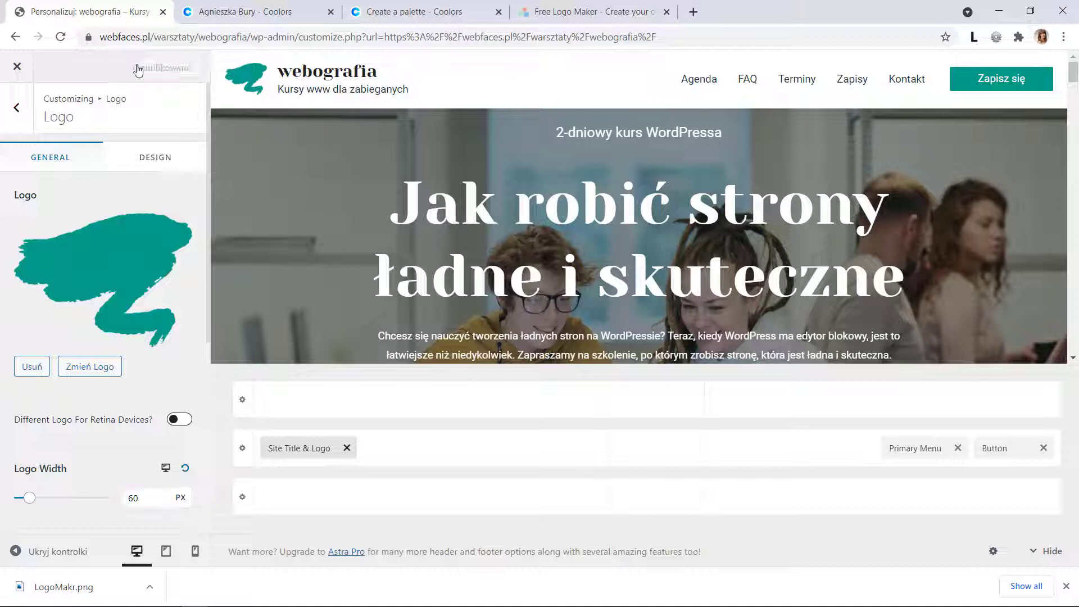
pyautogui.click(17, 69)
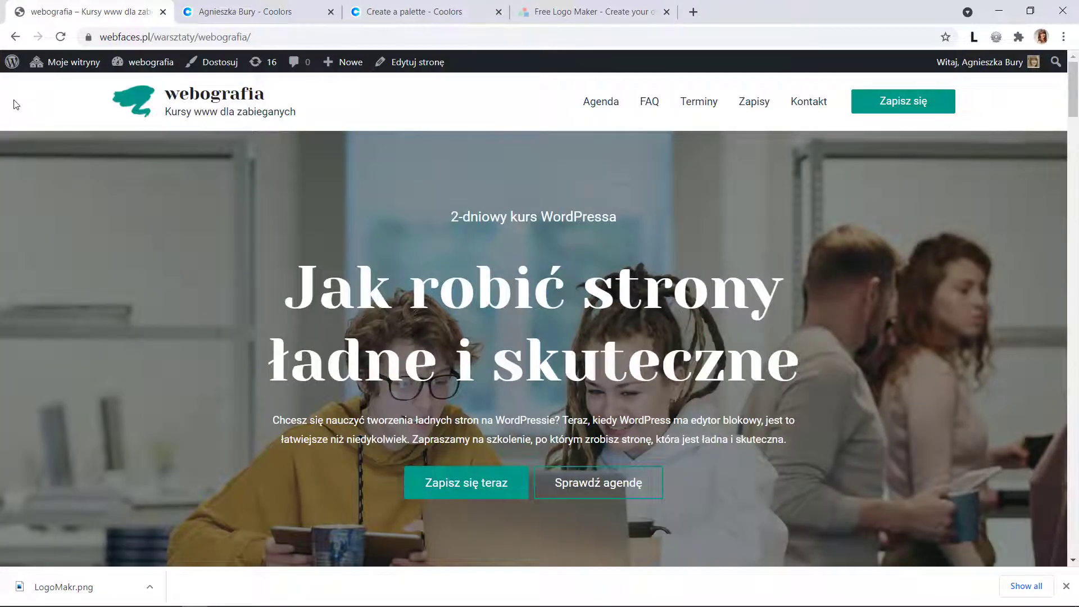
# Step: Close the two Coolors pages and the logo maker page, keeping only the webografia site open
pyautogui.click(330, 11)
pyautogui.click(330, 12)
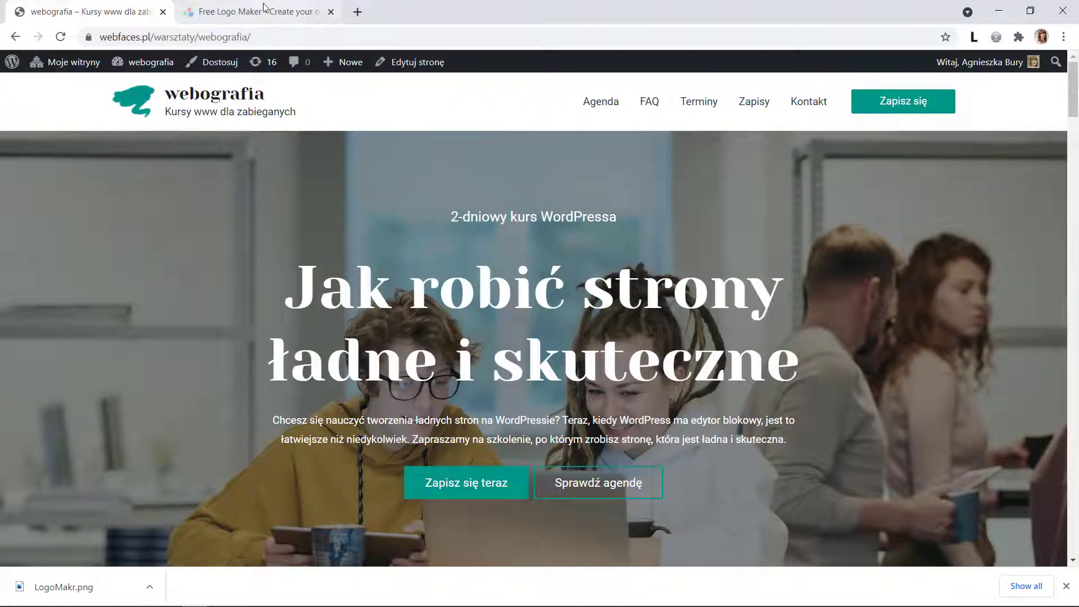
pyautogui.click(330, 12)
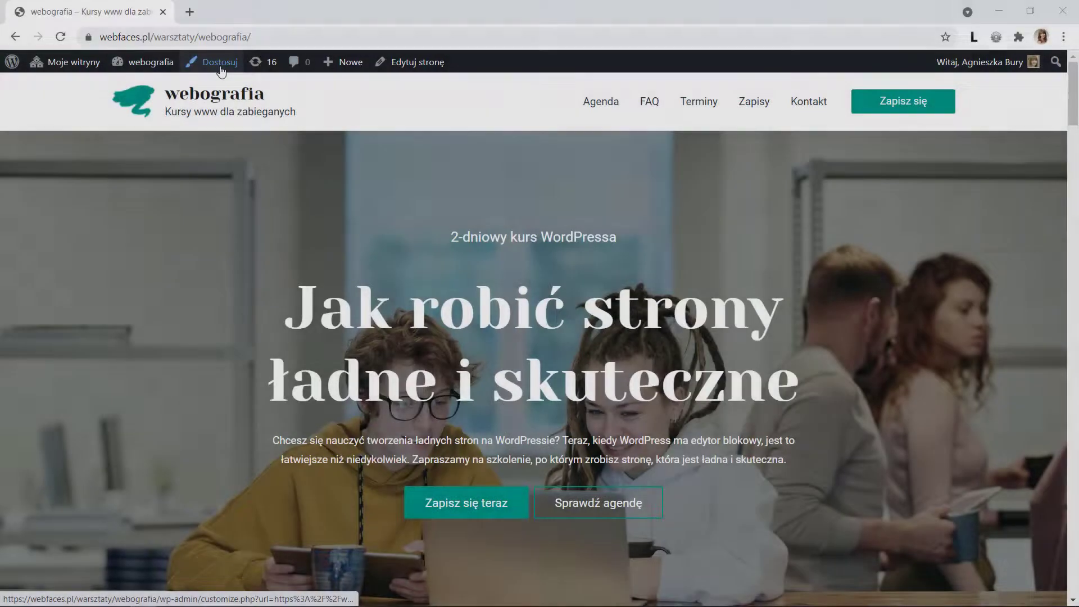
# Step: Customize the site's footer Copyright element, inserting "Logo utworzone na LogoMakr.com |" before "Powered by"
pyautogui.click(220, 63)
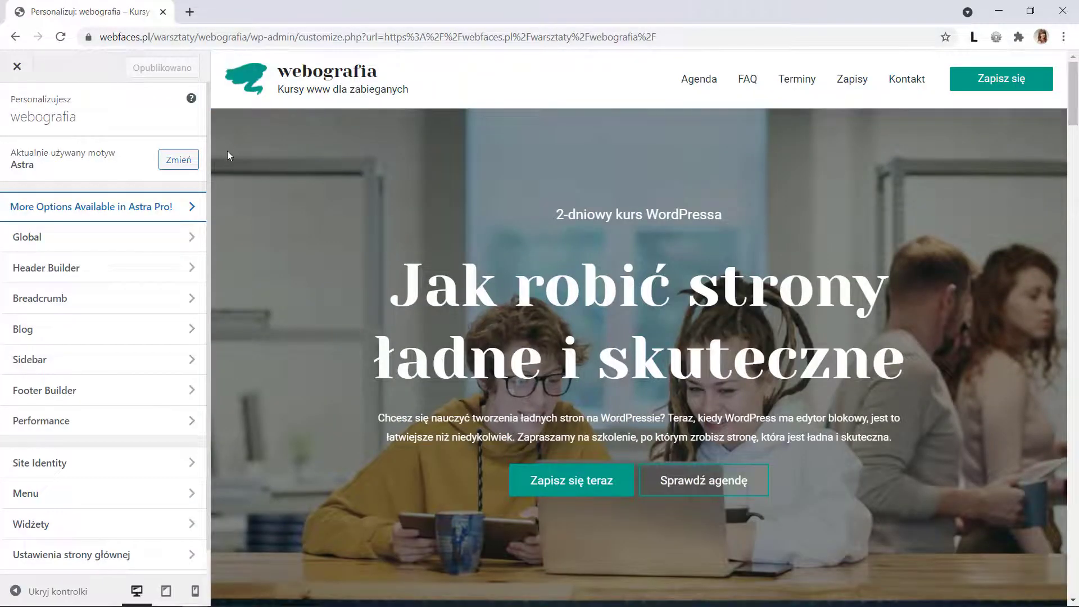
pyautogui.click(146, 396)
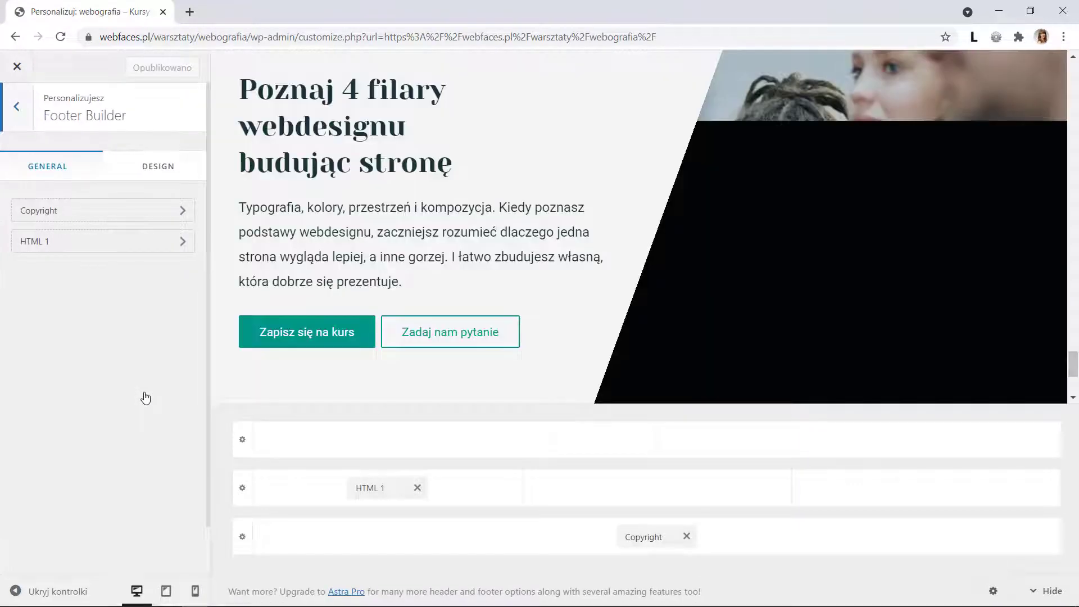
pyautogui.moveTo(1074, 366); pyautogui.dragTo(1074, 386)
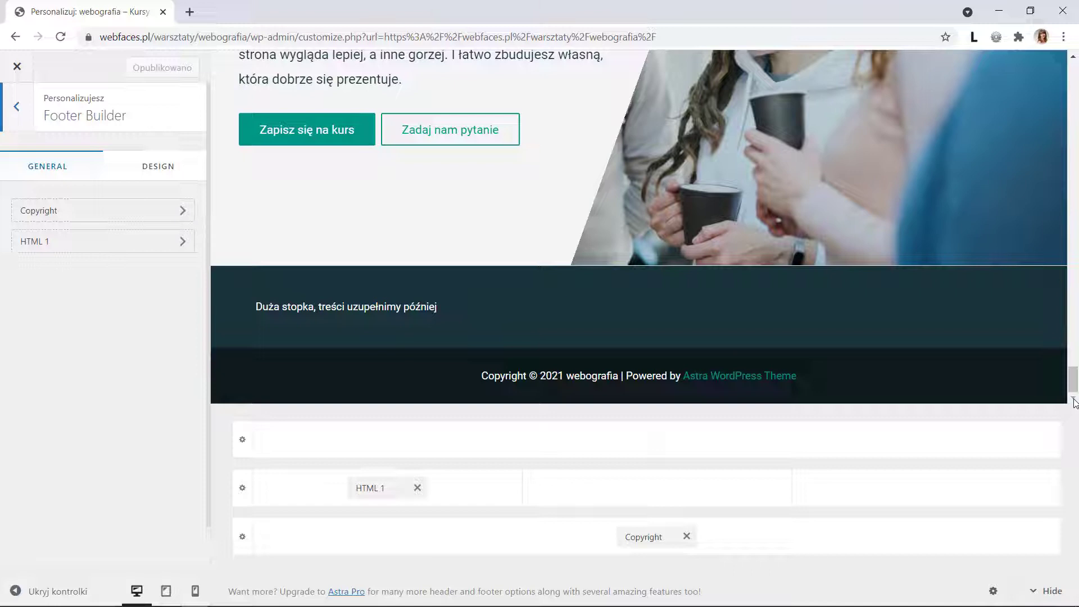
pyautogui.click(640, 536)
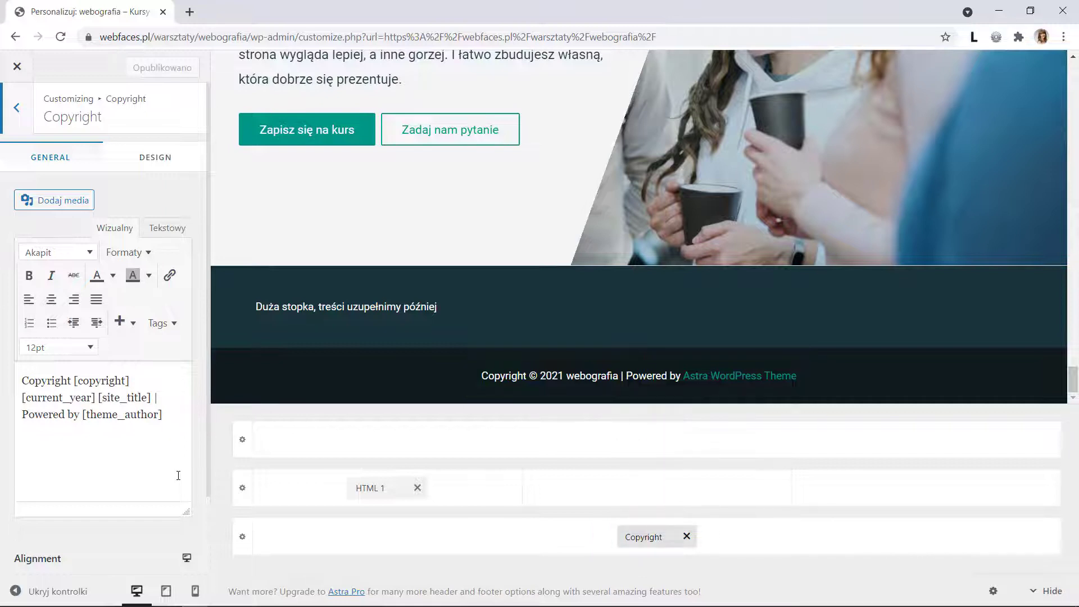
pyautogui.click(169, 397)
pyautogui.write('Logo utw')
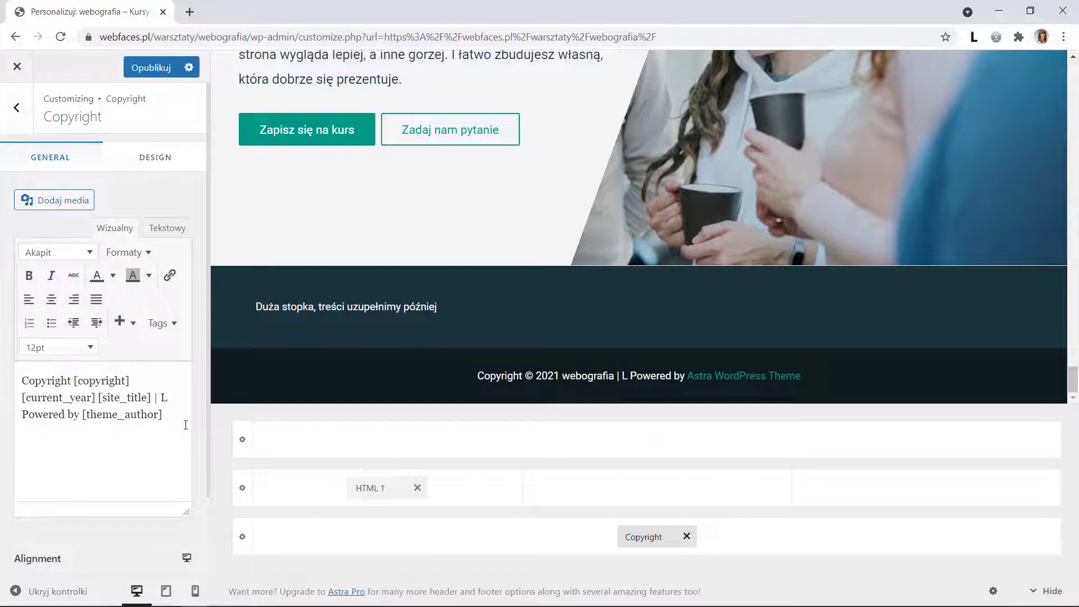
pyautogui.write('orzone na LogoMa')
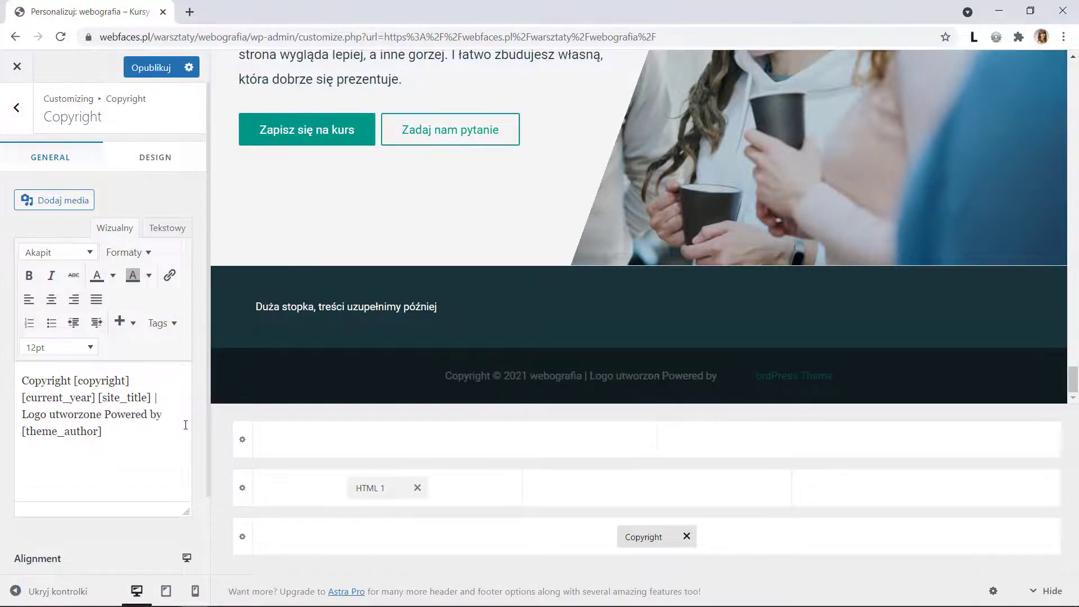
pyautogui.write('kr.com |')
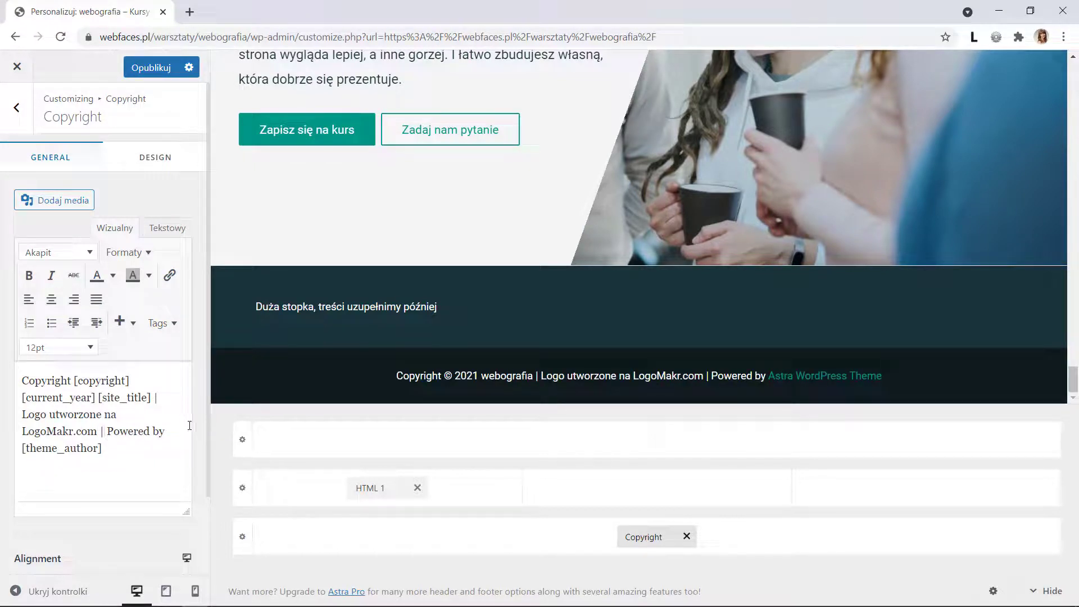
# Step: Open the LogoMakr site to get its address and link the text "LogoMakr.com" in the copyright notice to logomakr.com
pyautogui.moveTo(97, 430); pyautogui.dragTo(22, 427)
pyautogui.hotkey('ctrl', 'c')
pyautogui.click(189, 12)
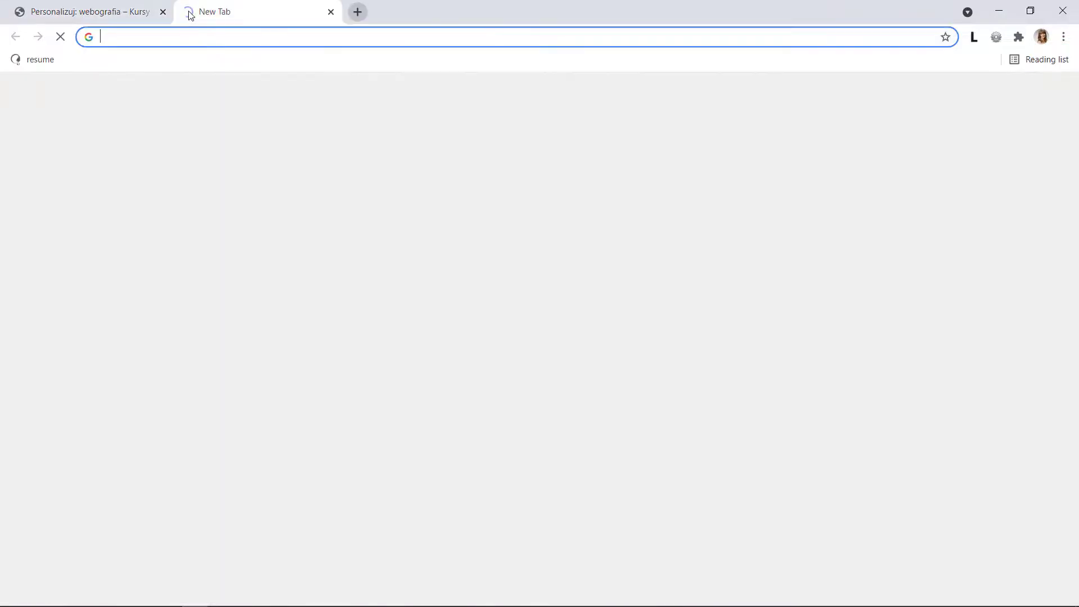
pyautogui.hotkey('ctrl', 'v')
pyautogui.press('Return')
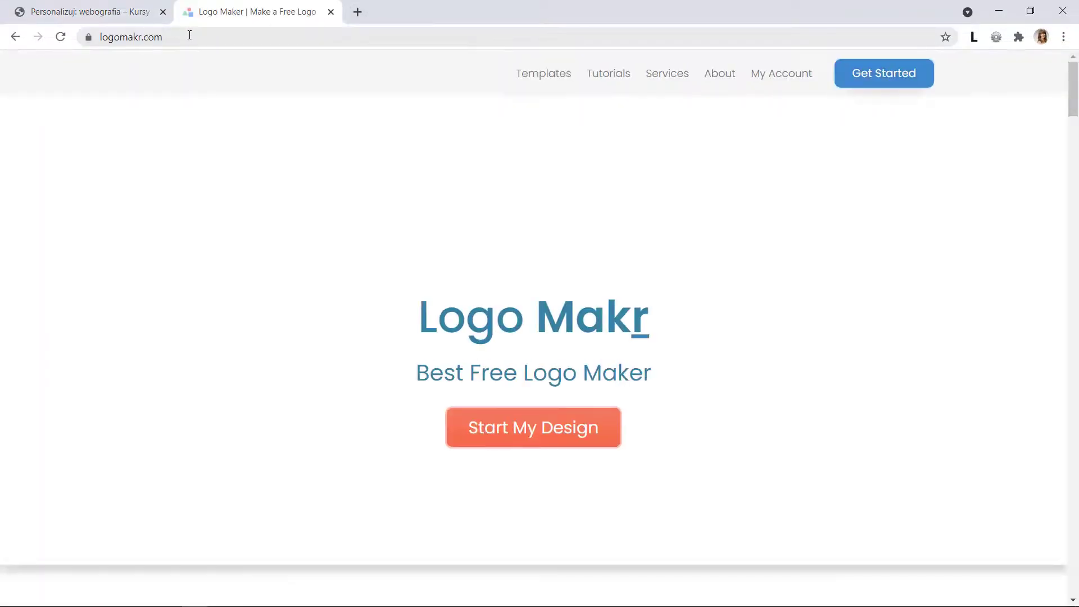
pyautogui.click(188, 34)
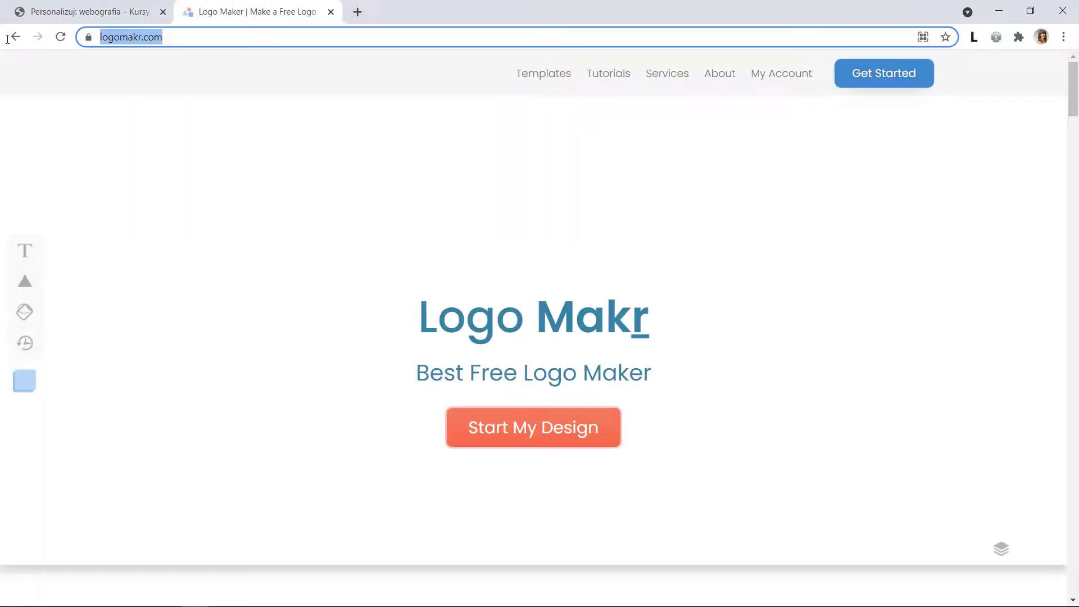
pyautogui.click(330, 12)
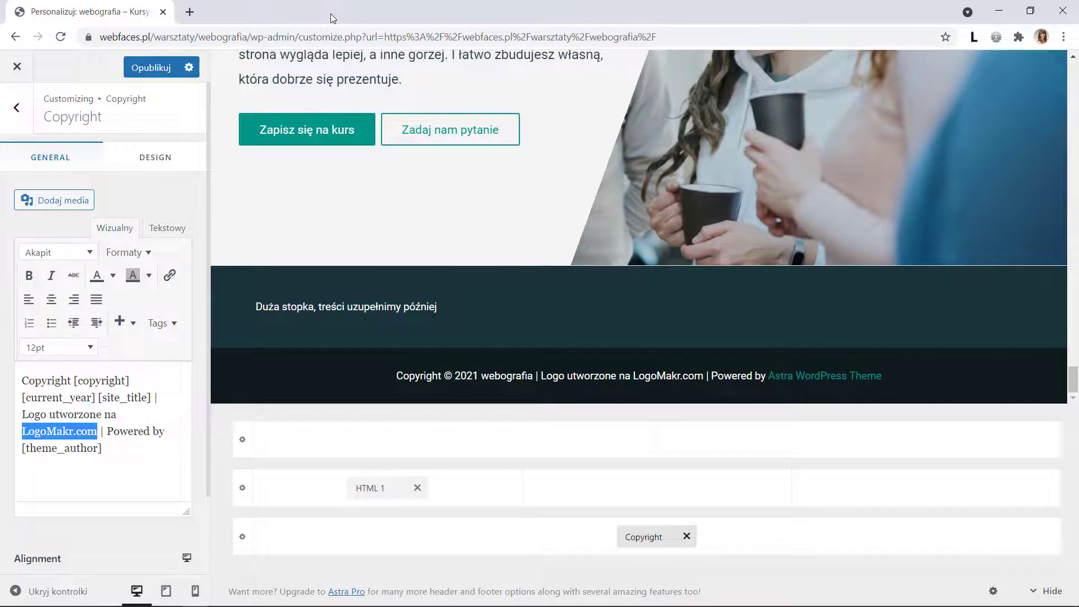
pyautogui.click(168, 276)
pyautogui.hotkey('ctrl', 'v')
pyautogui.click(245, 459)
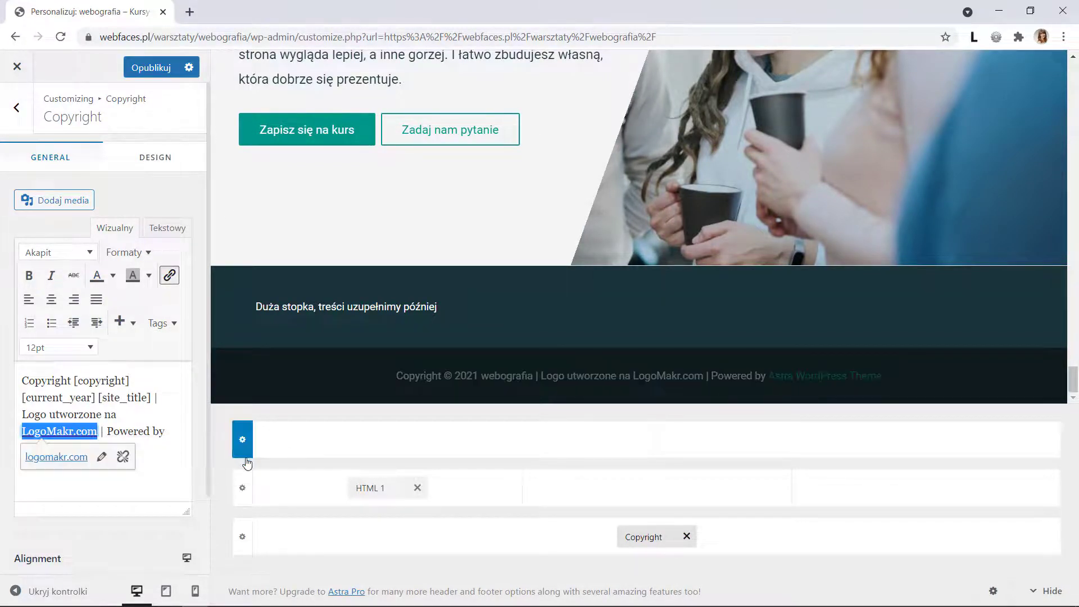
pyautogui.click(161, 481)
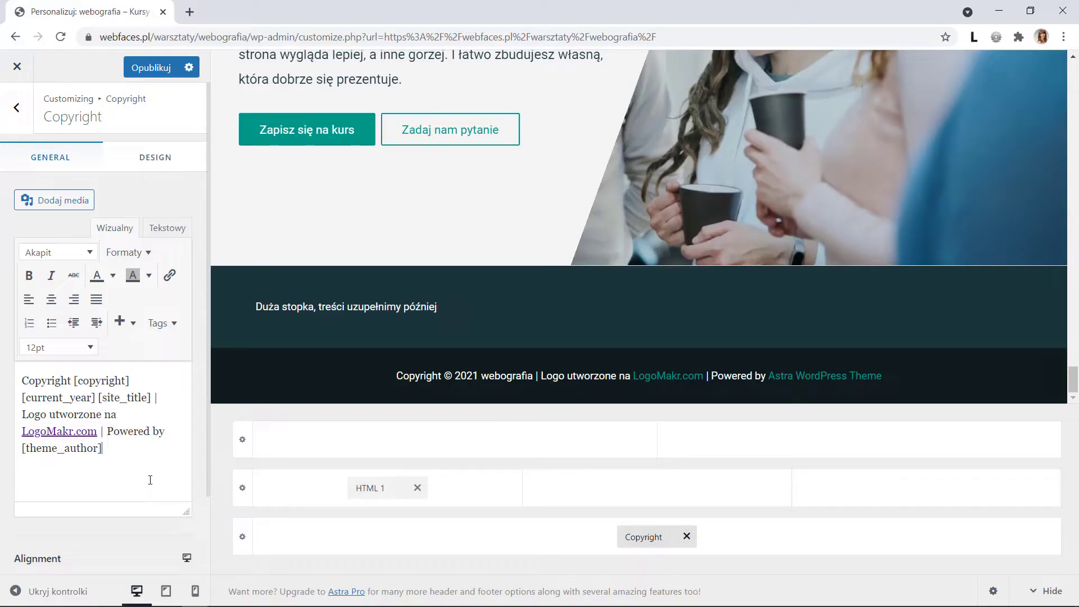
# Step: Replace "Powered by" in the copyright text with "Strona na WordPressie i motywie Astra" and publish the footer
pyautogui.moveTo(108, 430); pyautogui.dragTo(166, 431)
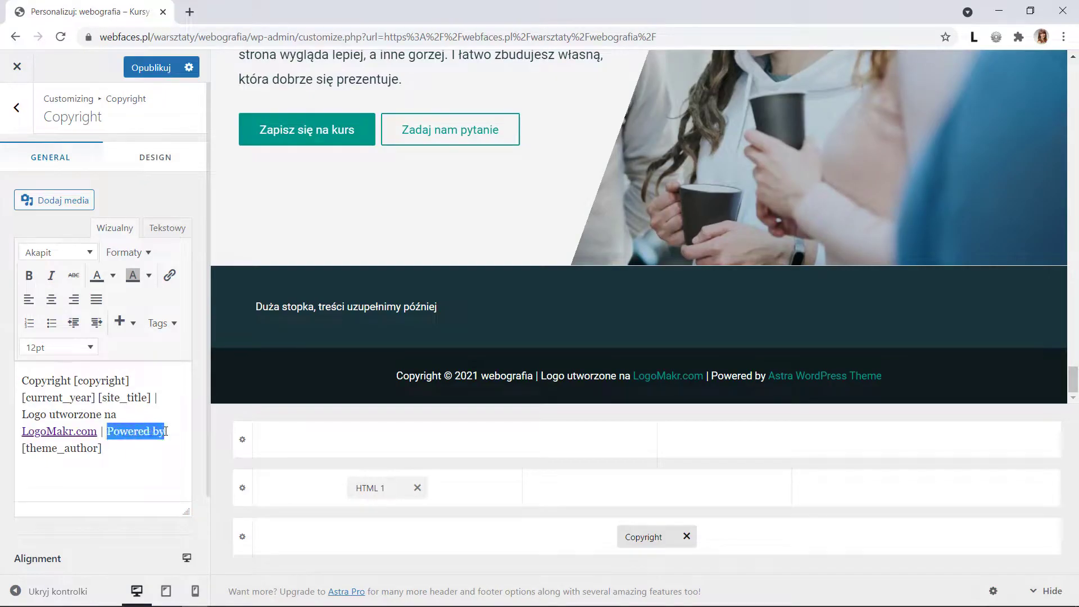
pyautogui.write('Strona')
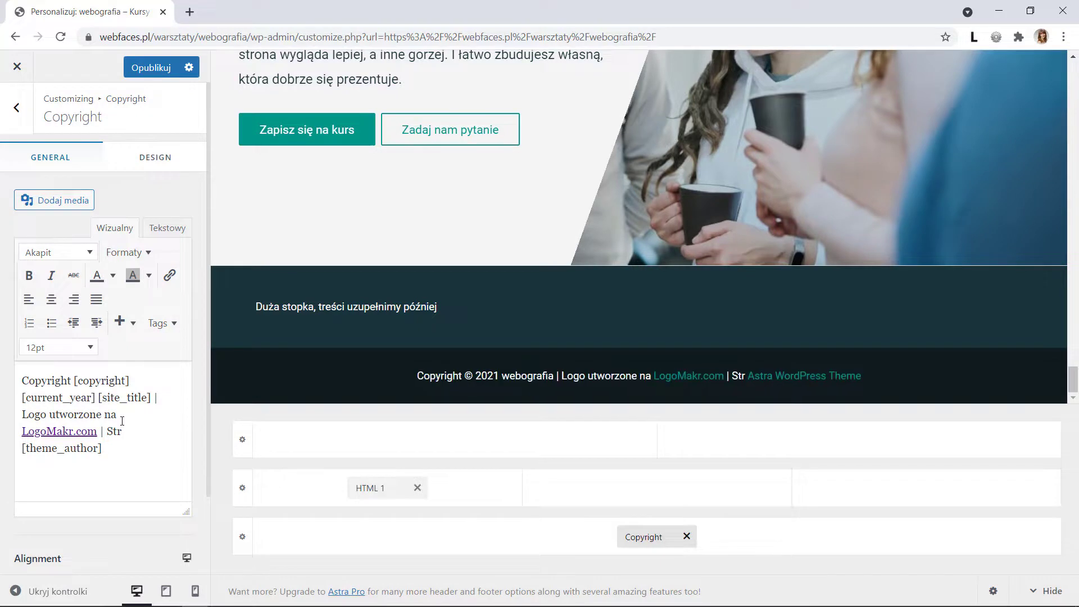
pyautogui.write(' na WordP')
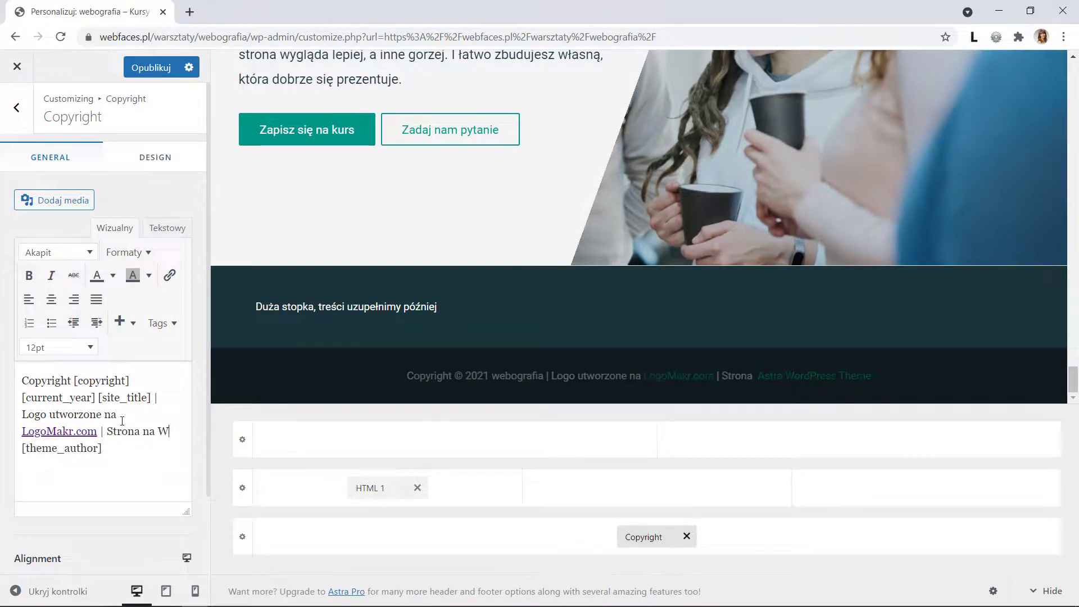
pyautogui.write('ressie i')
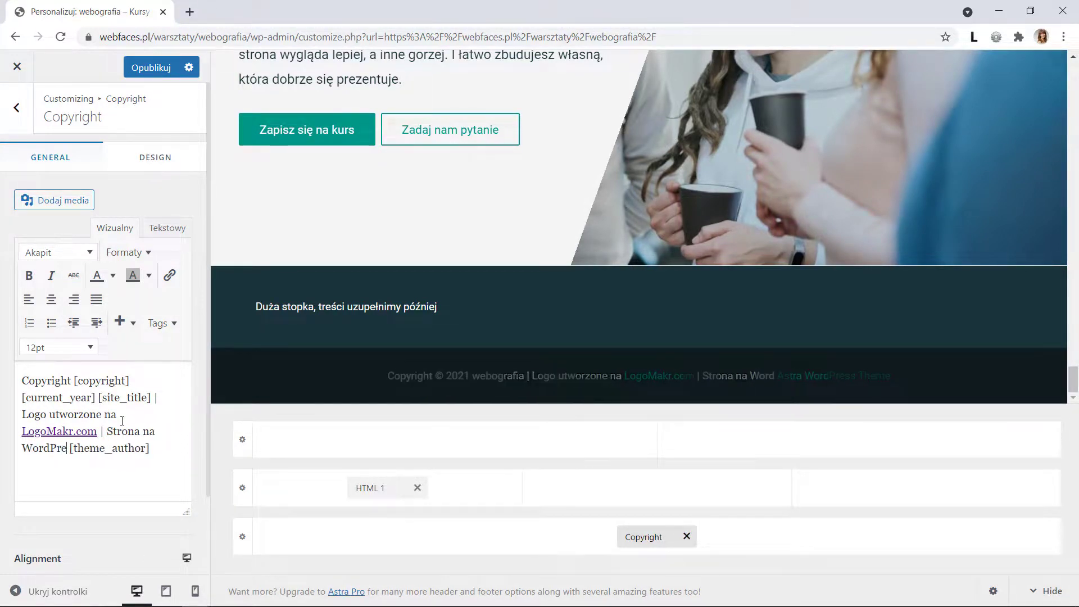
pyautogui.write(' motywie Astra')
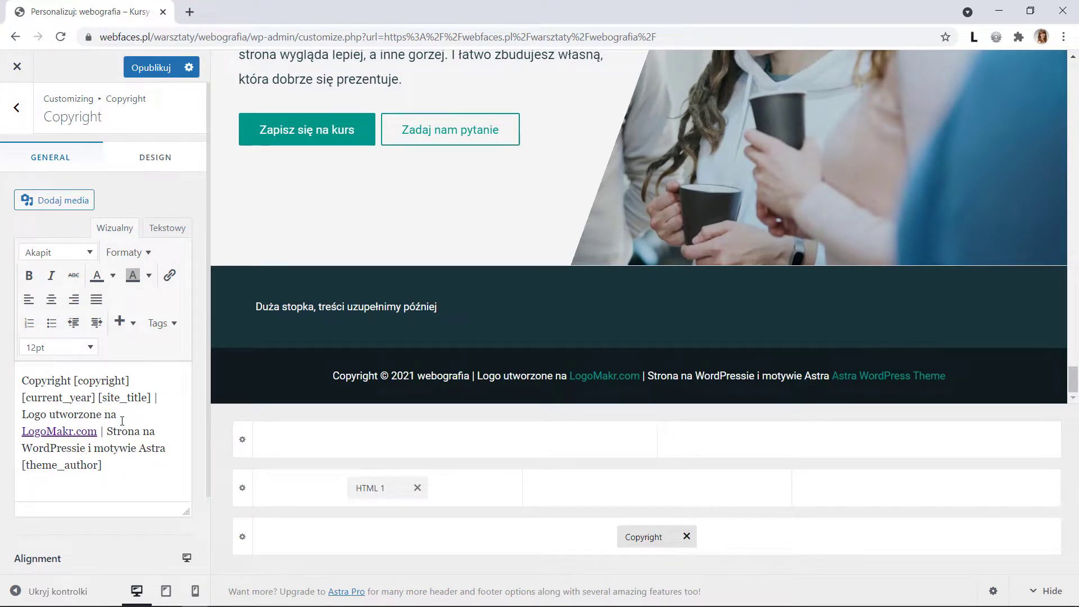
pyautogui.click(159, 74)
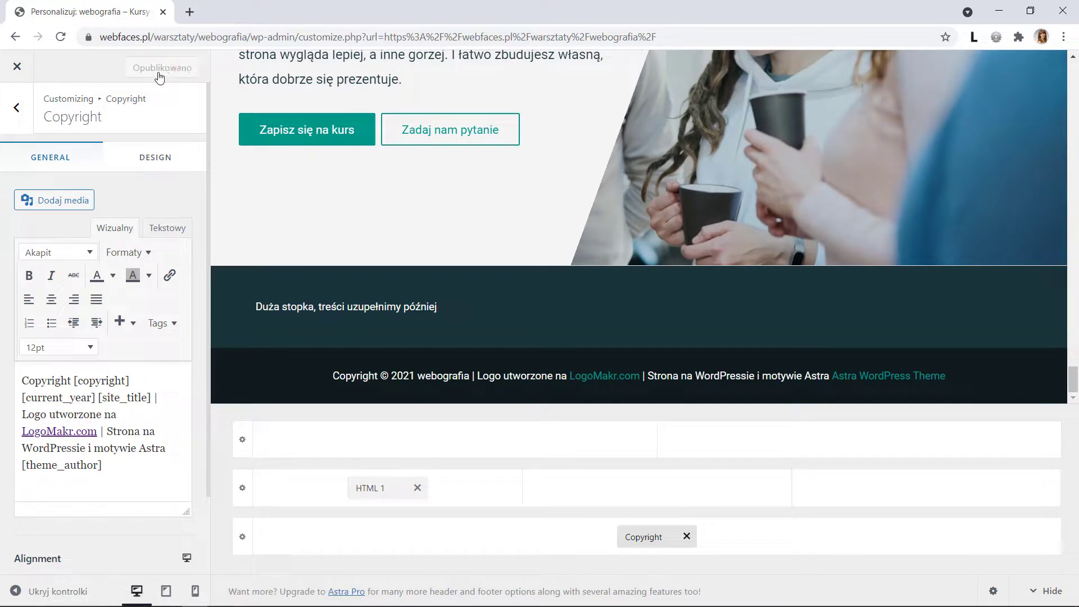